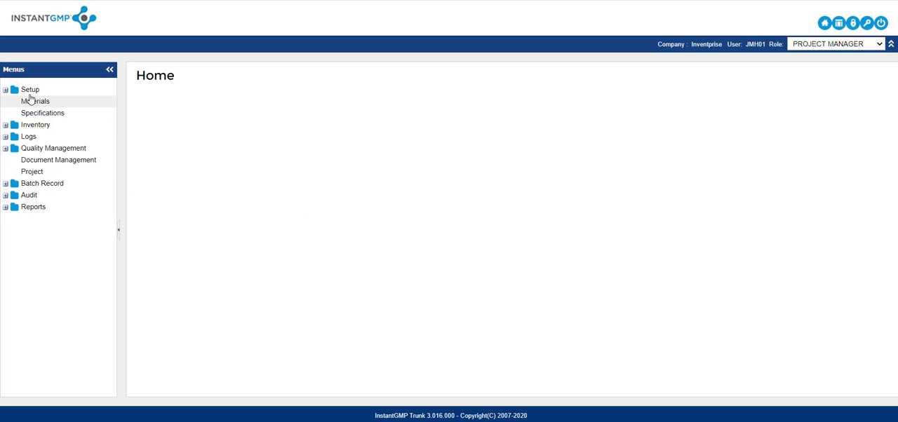
Open the terms and conditions of the client Futura Products from the administration setup.
click(5, 89)
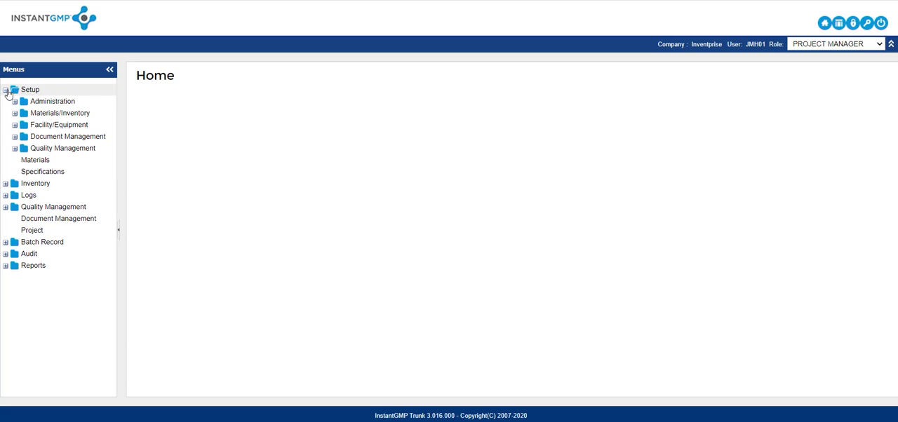
click(14, 102)
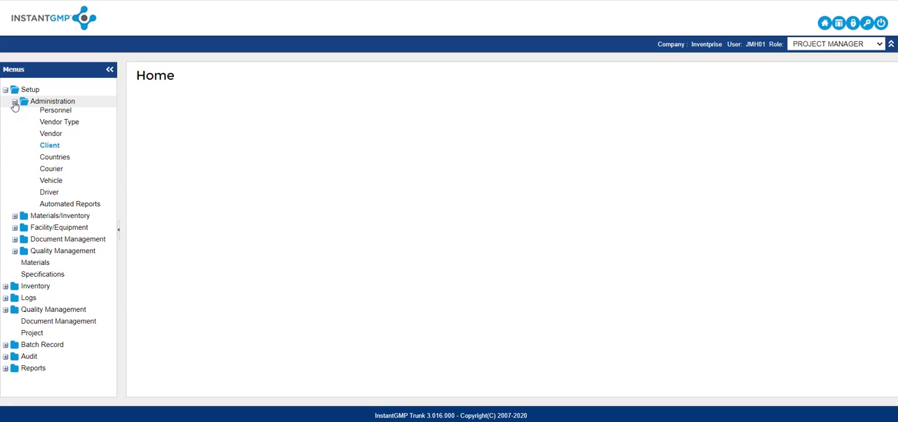
click(51, 148)
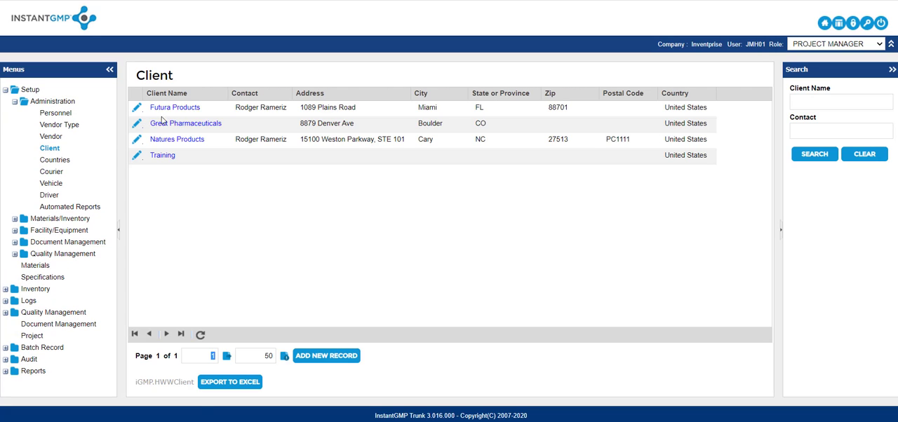
click(177, 110)
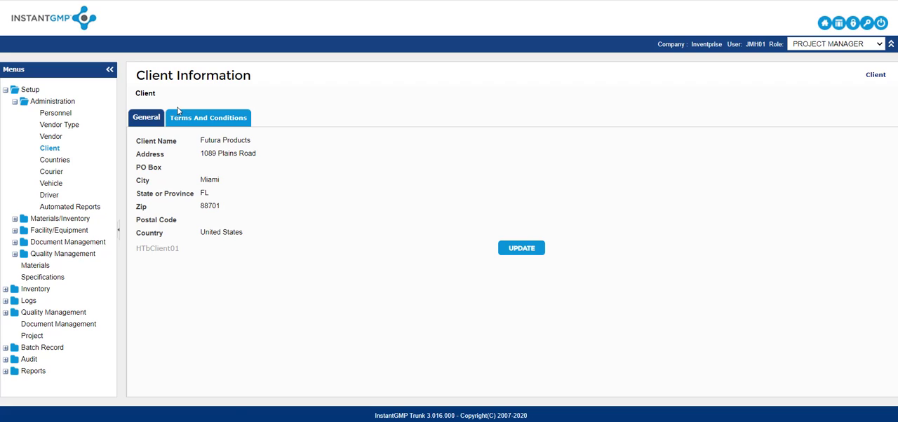
click(203, 120)
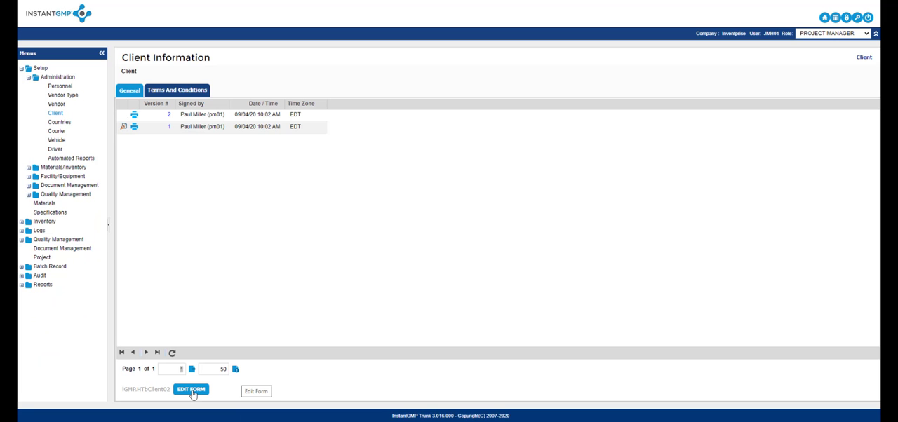
Edit the client form, inserting a new line reading "Test" above the first clause of the terms and conditions.
click(191, 391)
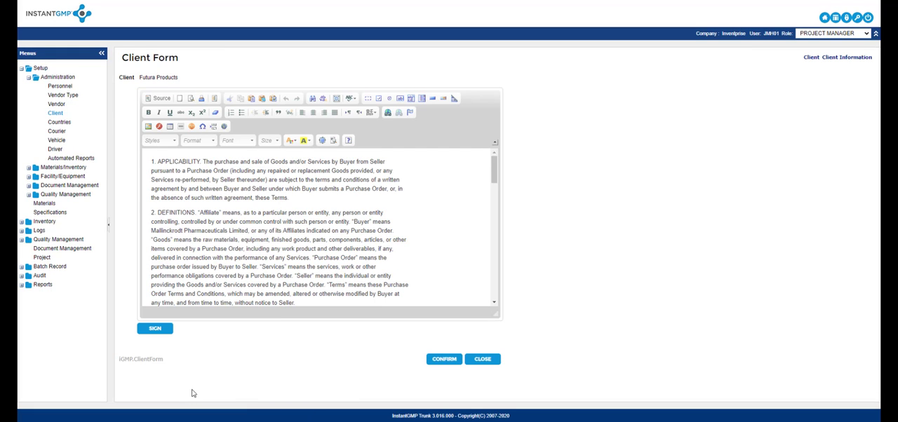
scroll(202, 247, down, 1)
scroll(202, 246, up, 1)
click(150, 161)
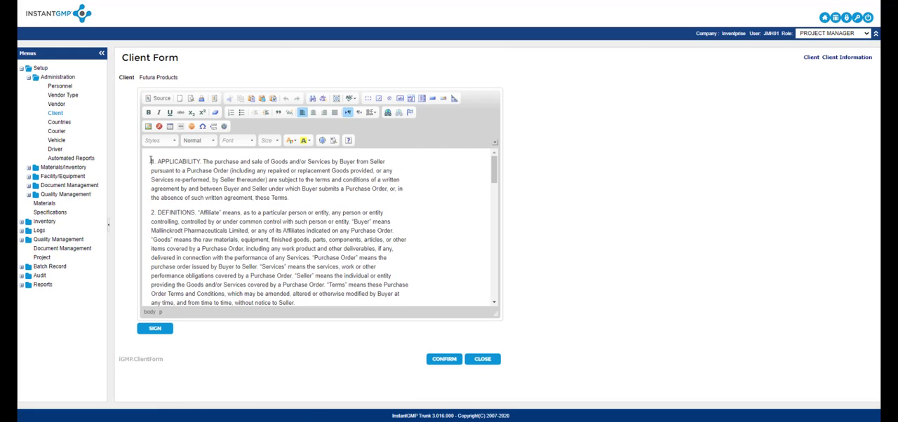
key(Return)
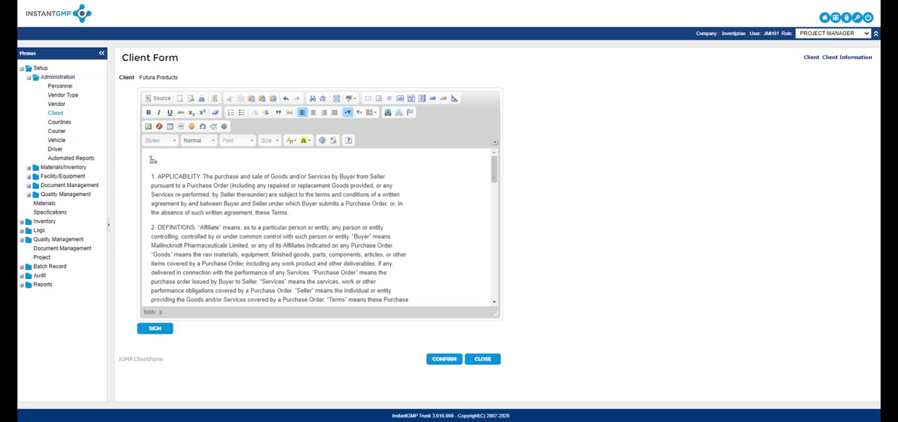
Sign the edited client form with the account username and password, and save it as a new version.
click(156, 328)
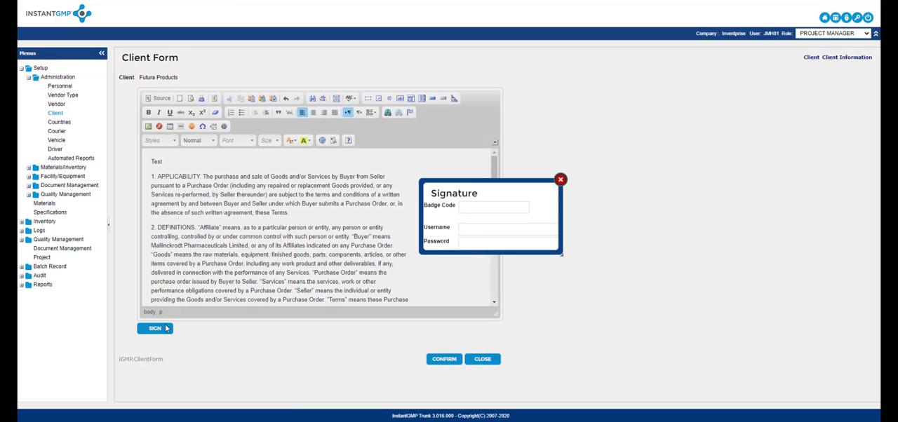
click(411, 146)
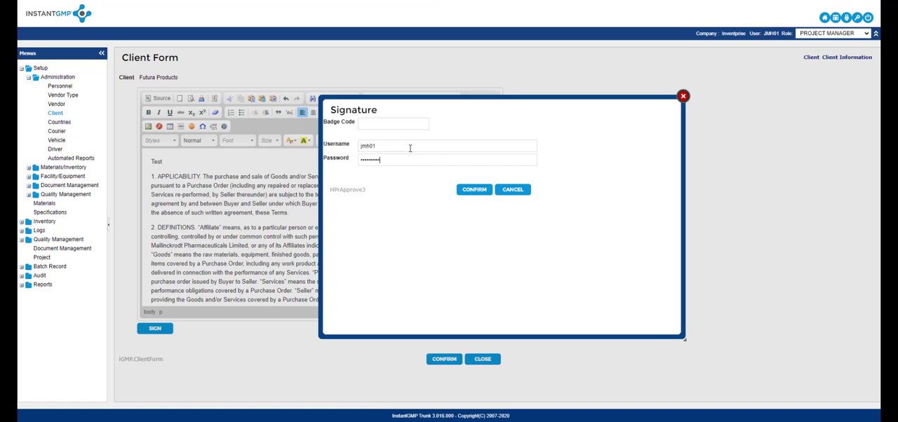
key(Return)
click(452, 359)
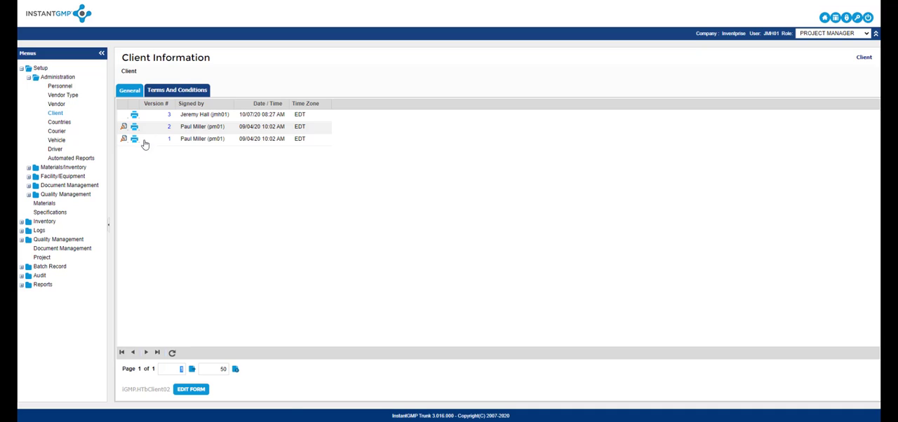
Compare version 2 of the client's terms and conditions with the latest version, and close the comparison.
click(123, 128)
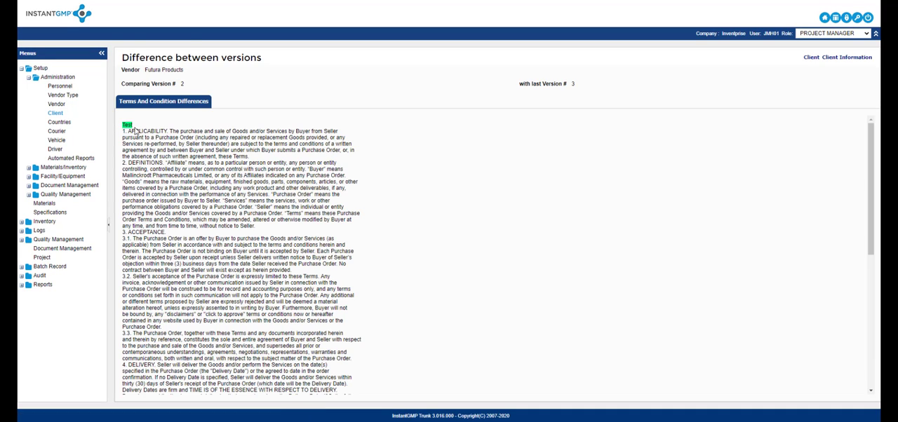
scroll(180, 133, down, 10)
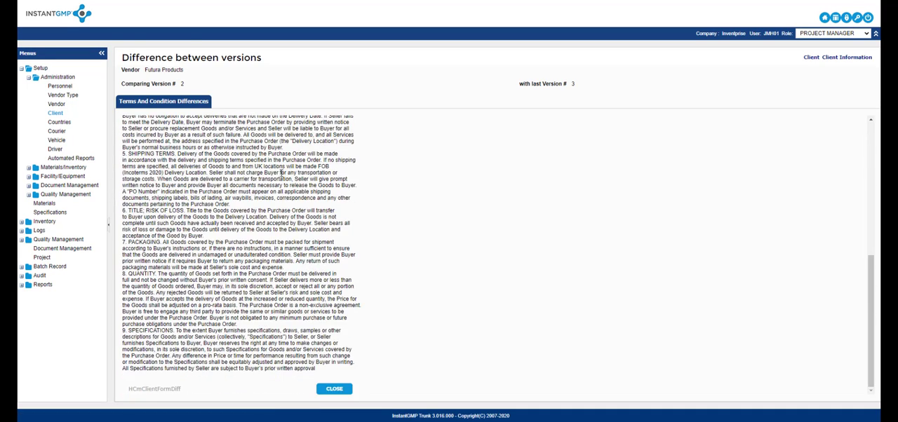
click(332, 388)
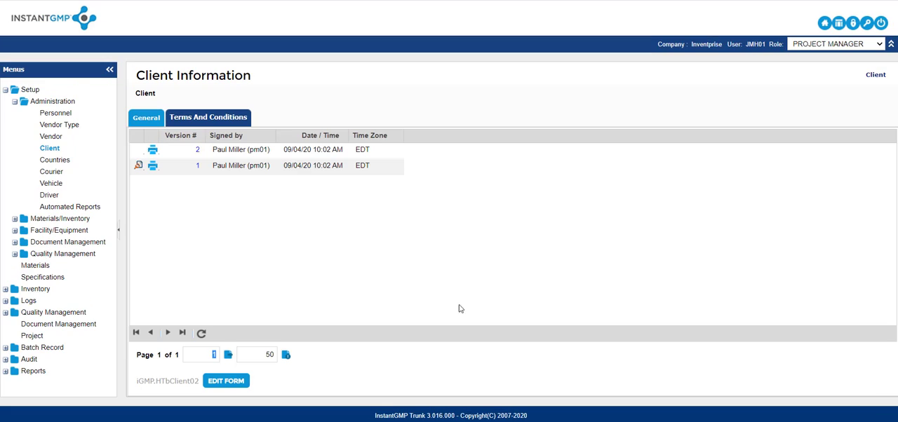
View the courier list and the blank form for a new courier, closing it without an entry.
click(87, 173)
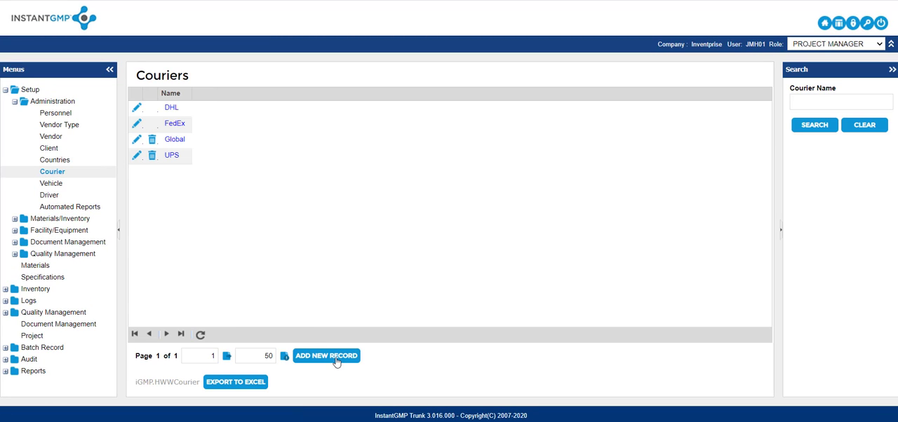
click(334, 358)
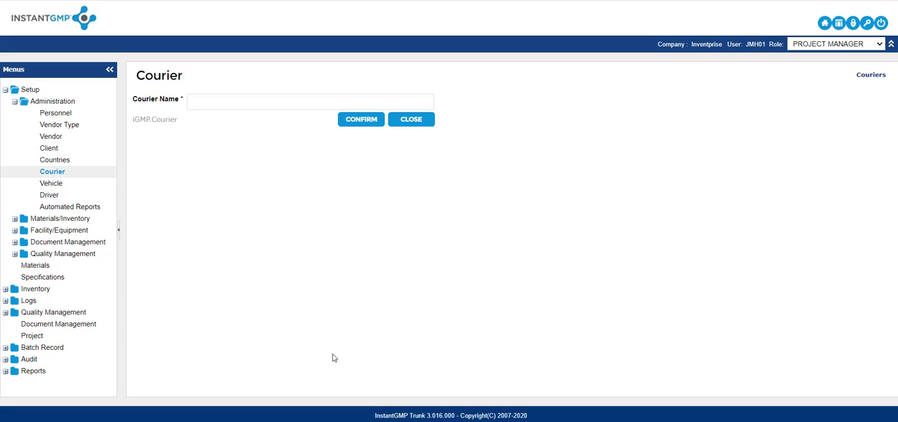
click(404, 120)
View the blank form for a new vehicle, closing it without an entry.
click(105, 188)
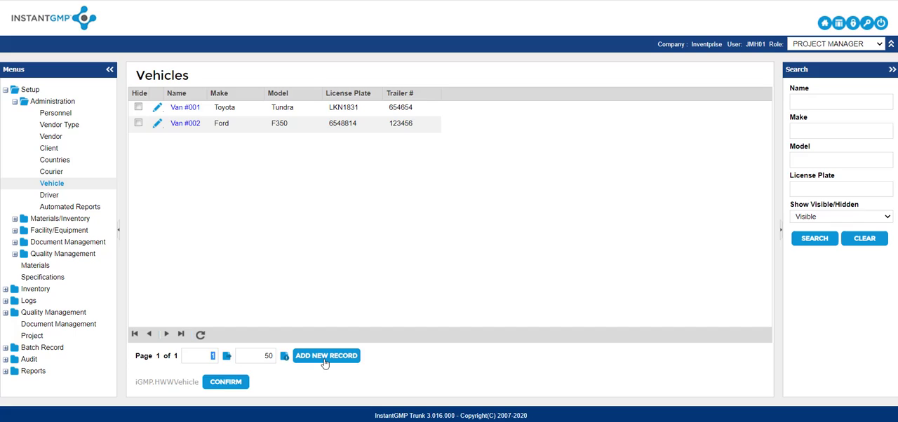
click(325, 359)
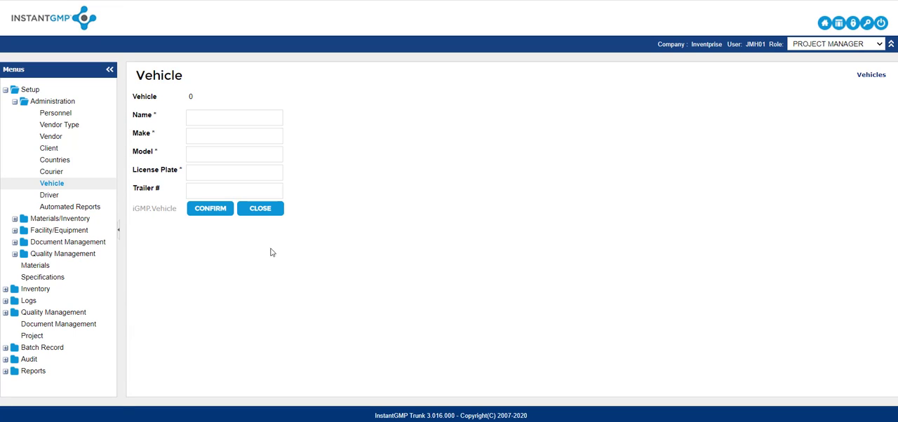
click(263, 214)
View the driver list and the blank form for a new driver, closing it without an entry.
click(87, 199)
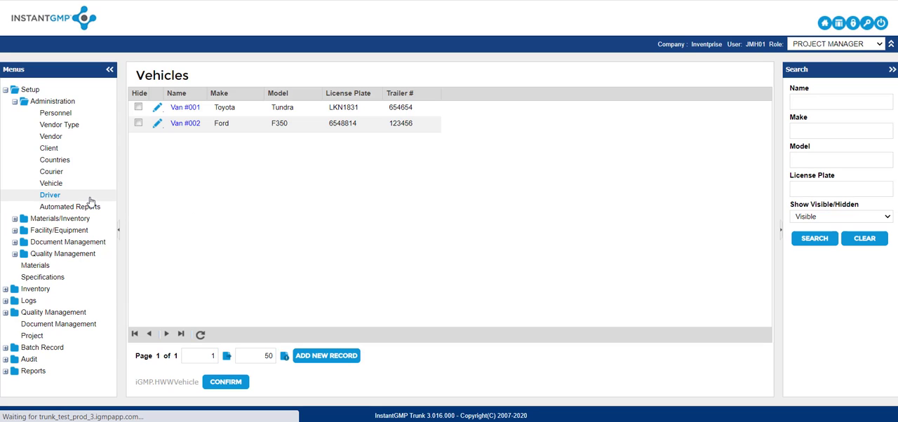
click(348, 356)
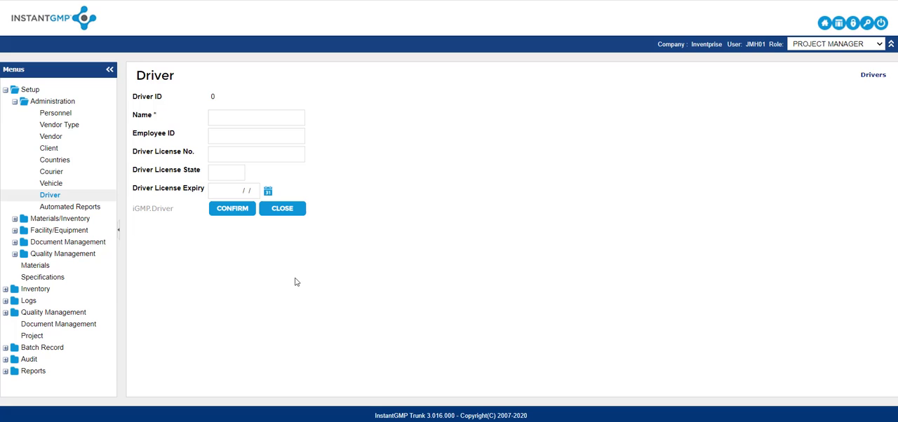
click(284, 212)
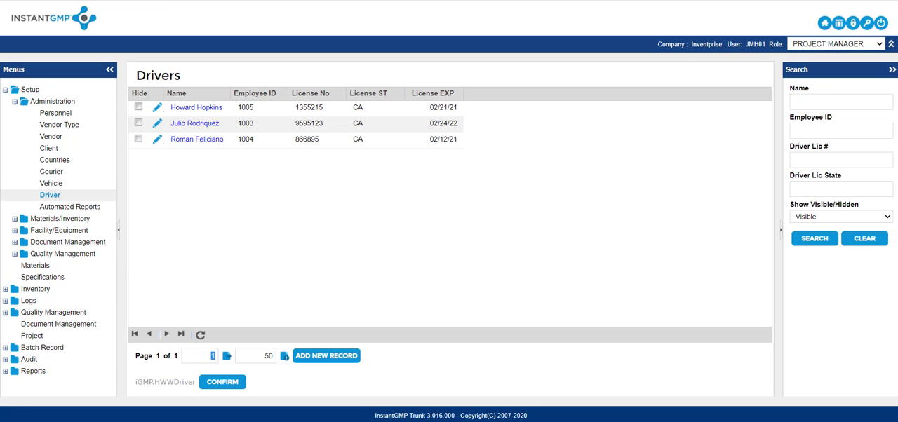
Create a new shipping manifest record in the inventory area named "Video Training", and enter its invoice and PO numbers.
click(14, 101)
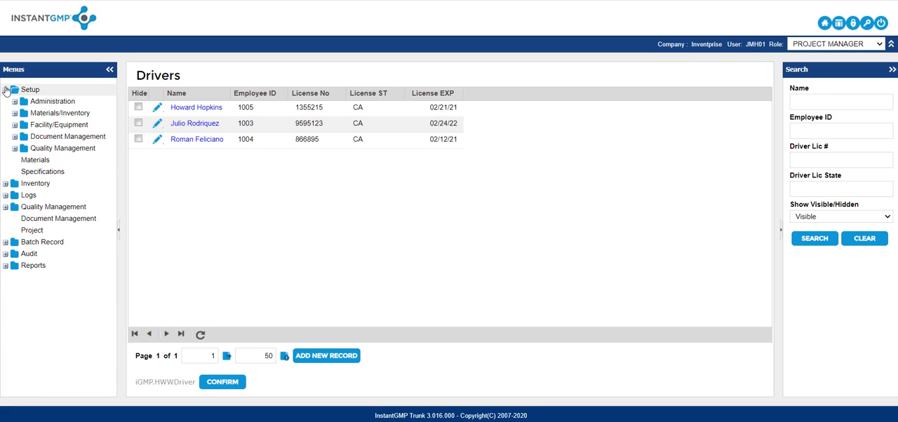
click(6, 89)
click(5, 125)
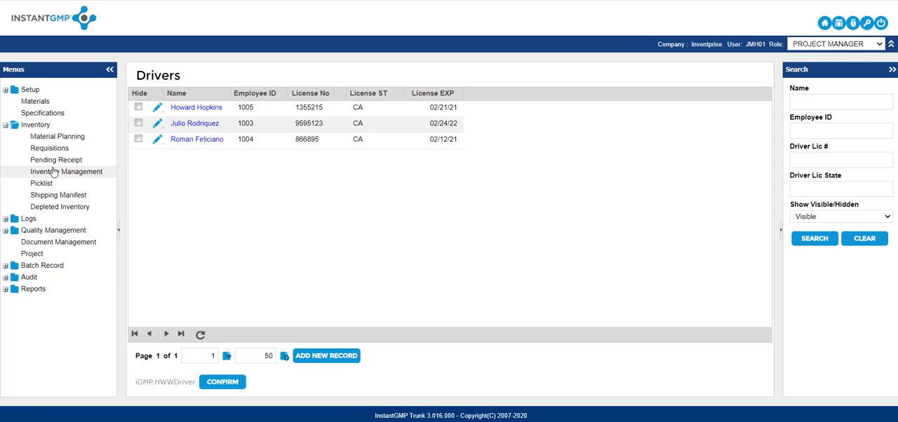
click(64, 197)
click(64, 198)
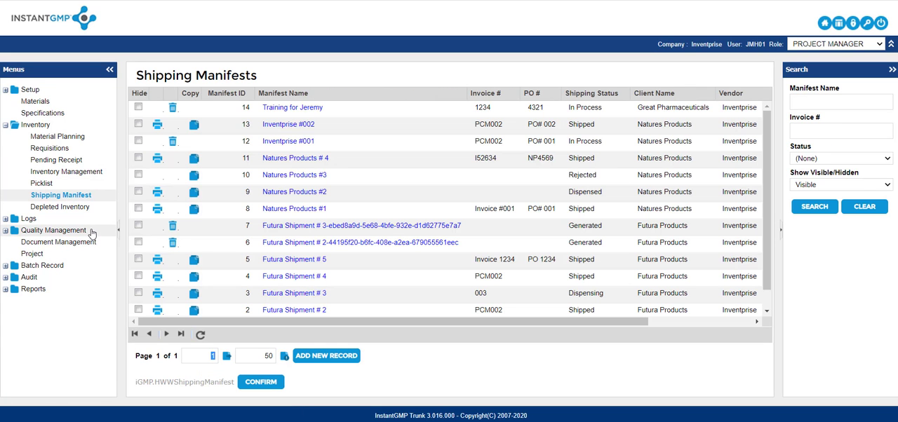
click(346, 359)
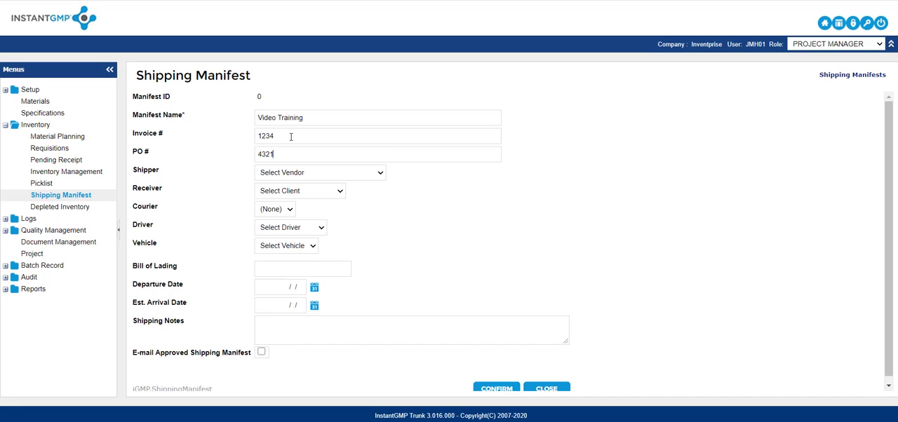
Set the manifest's shipper to American Biotech, its receiver to Futura Products and its courier to FedEx.
click(356, 174)
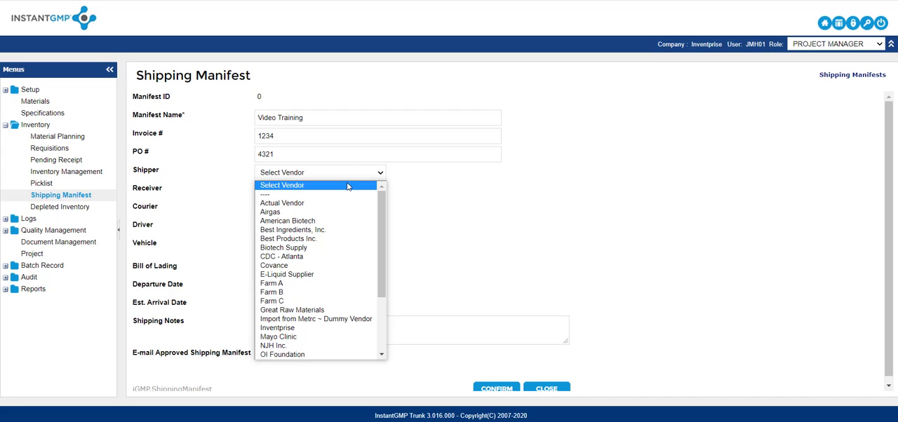
click(333, 223)
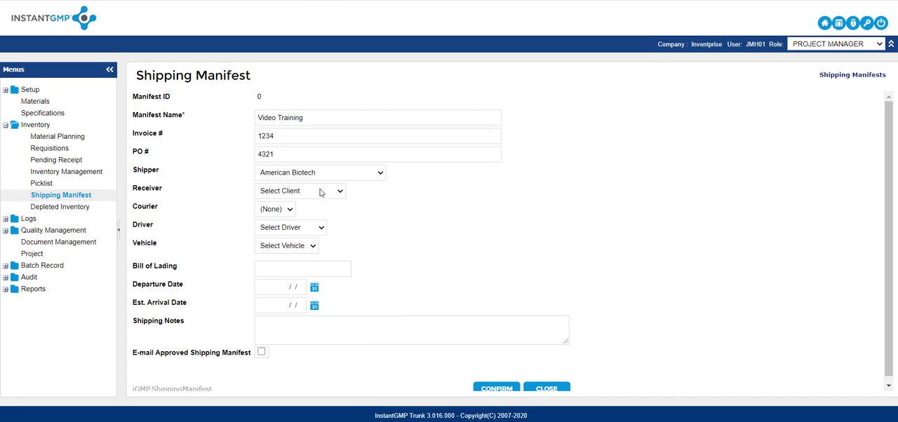
click(319, 190)
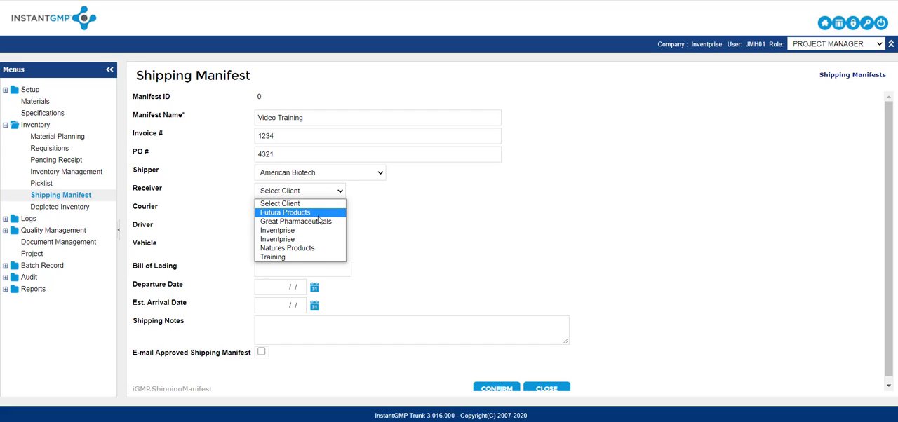
click(318, 214)
click(289, 209)
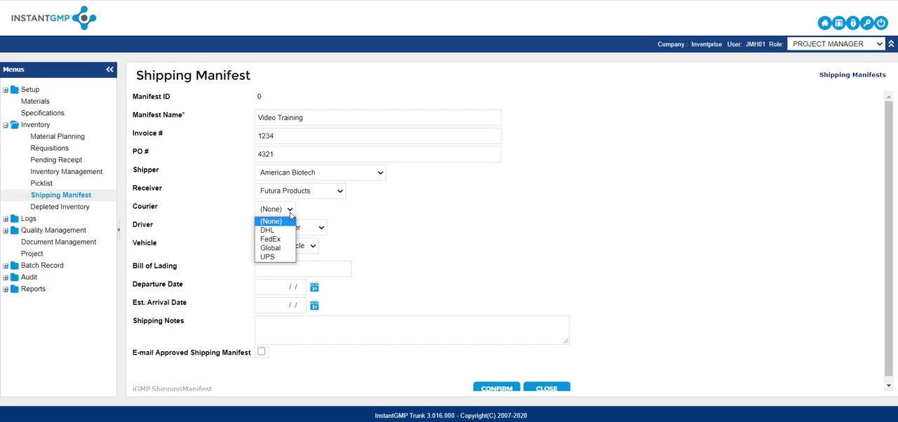
click(284, 240)
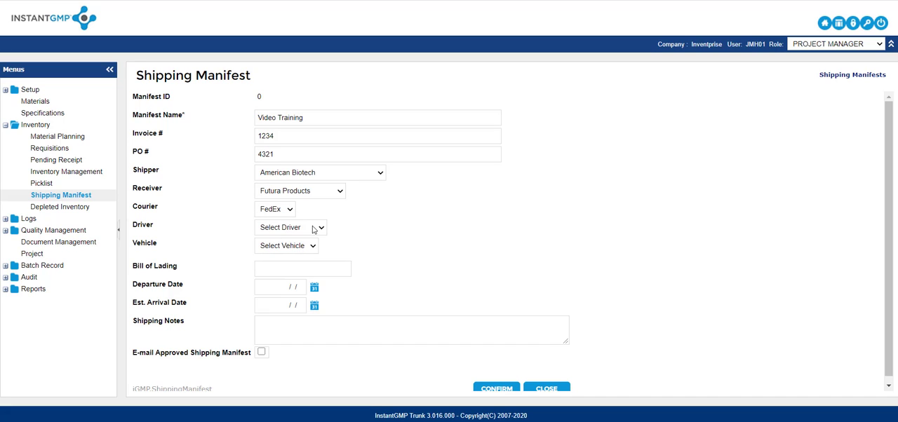
Check which drivers and vehicles can be chosen for the manifest, leaving both unselected.
click(313, 229)
click(311, 229)
click(296, 246)
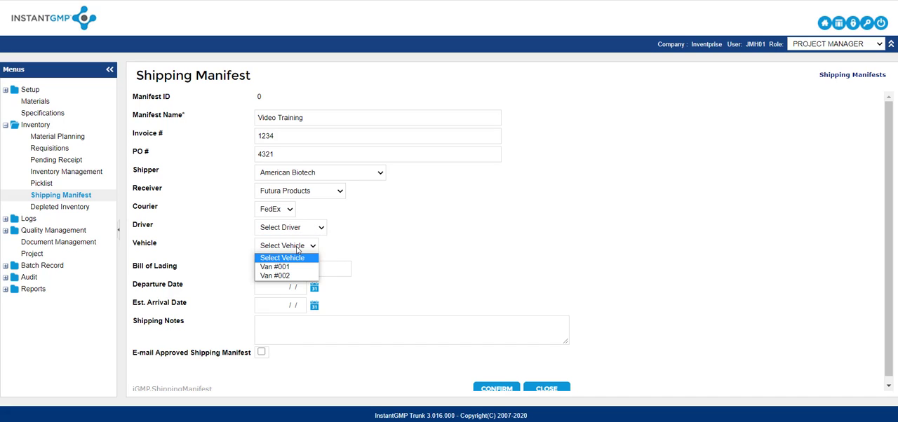
click(297, 249)
Set the manifest's departure date to 10/02/20 and estimated arrival date to 10/09/20, and enter the shipping note "Keep in refrigerated truck".
scroll(396, 226, down, 1)
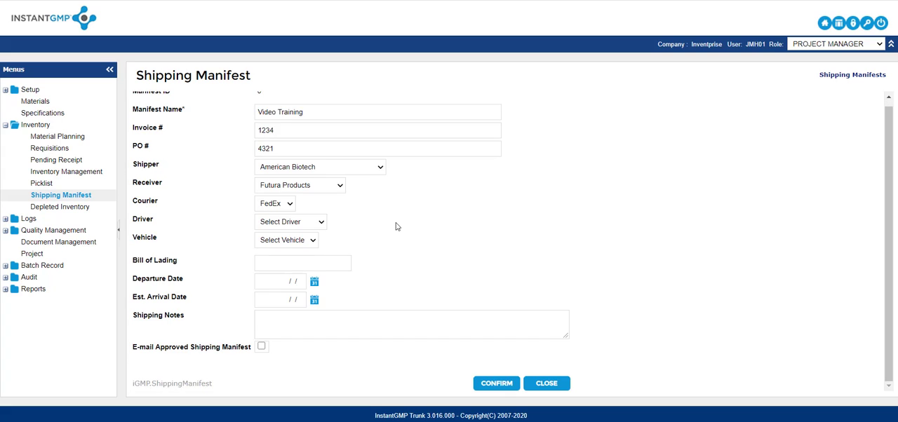
click(316, 286)
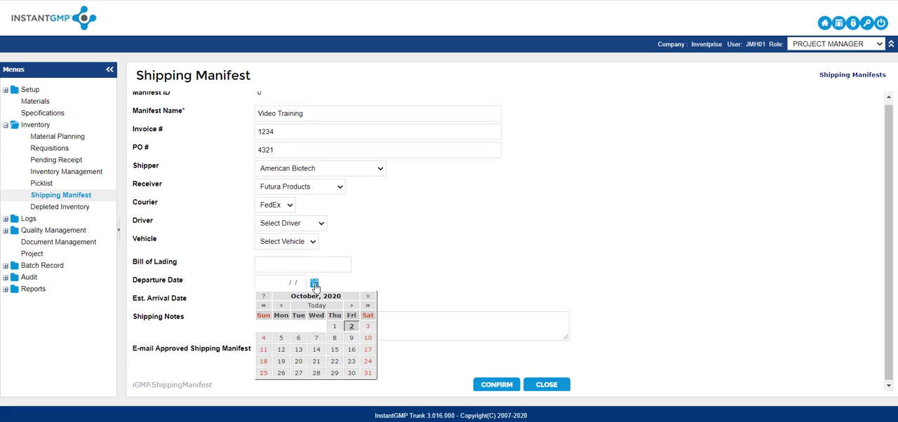
click(349, 332)
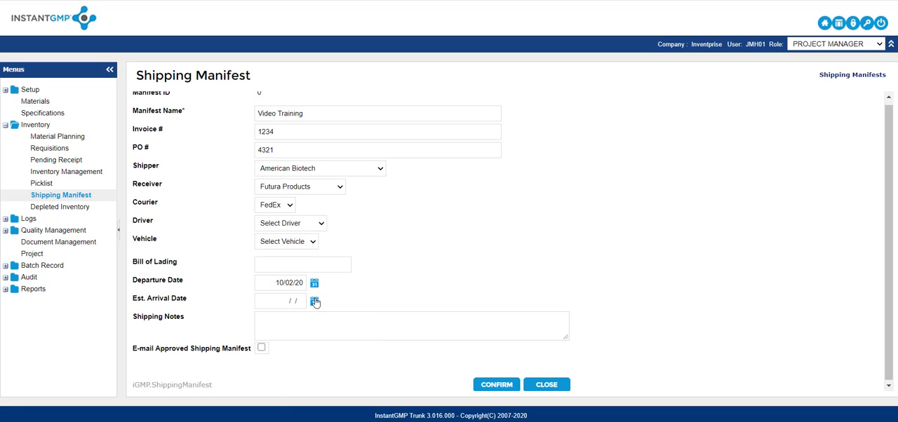
click(314, 301)
click(351, 357)
click(295, 320)
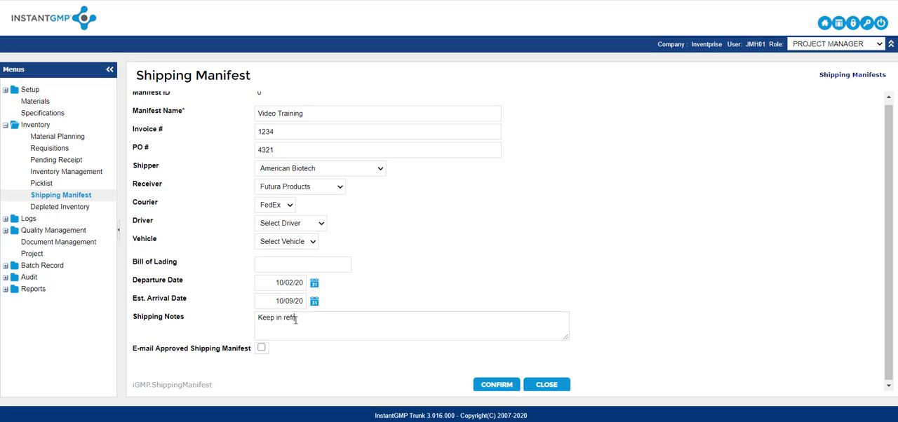
text(Keep in refrigerated truck)
Enable e-mailing of the approved shipping manifest, choose the recipient user, and save the manifest.
click(262, 349)
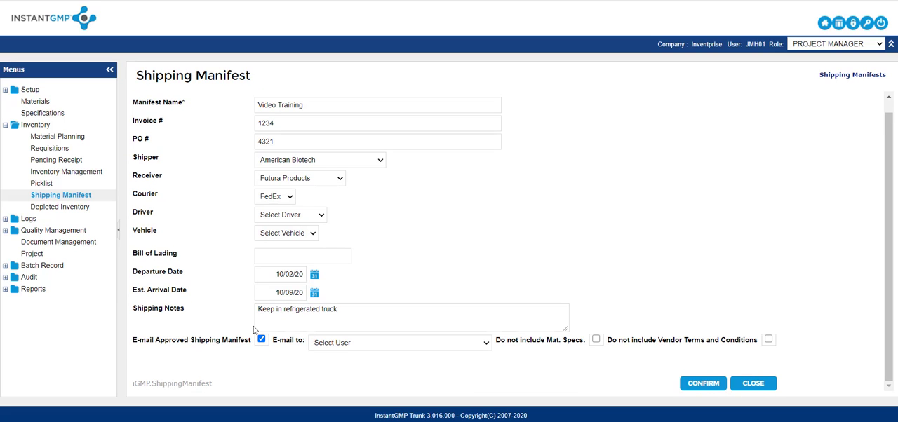
click(426, 348)
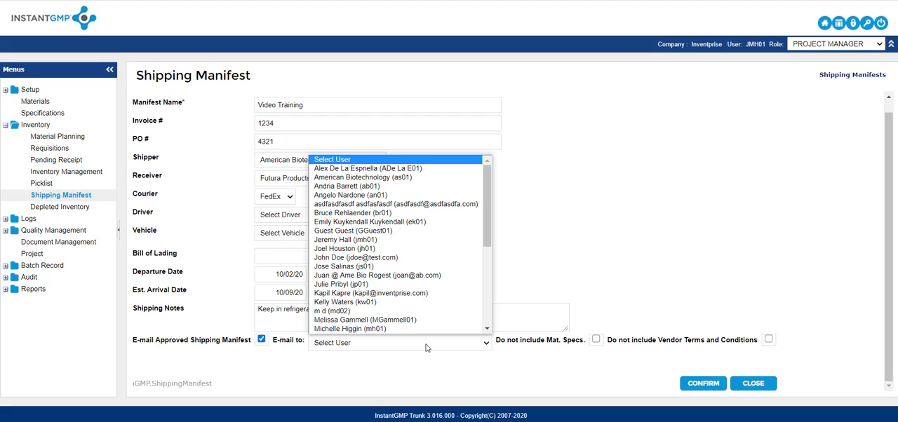
click(388, 240)
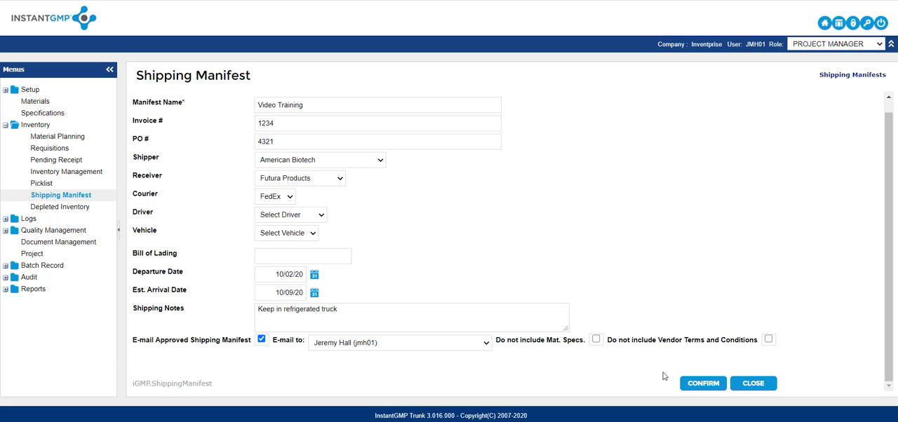
click(702, 383)
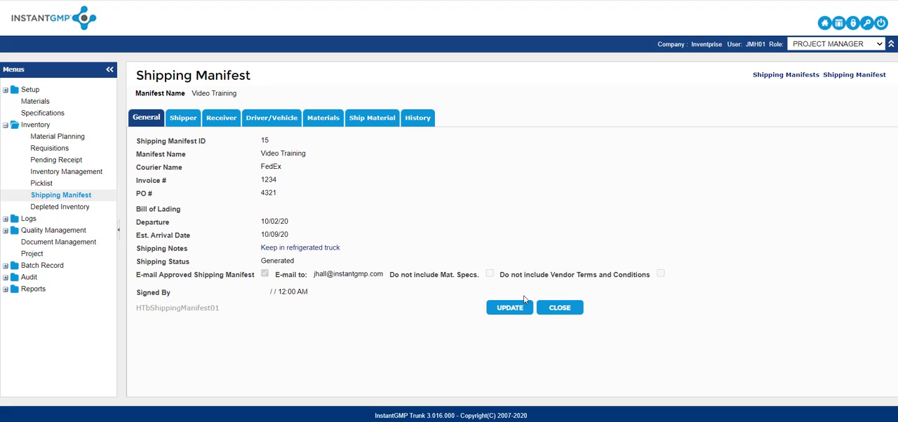
Review the saved manifest's shipper, receiver, and driver and vehicle details.
click(190, 120)
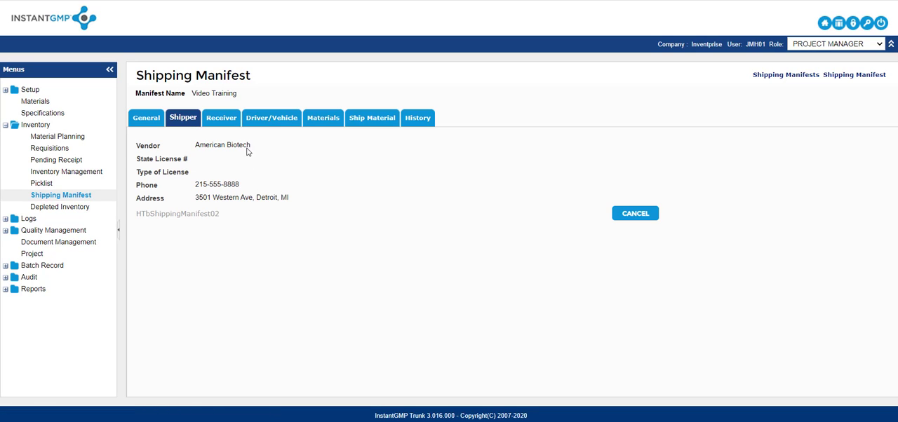
click(226, 119)
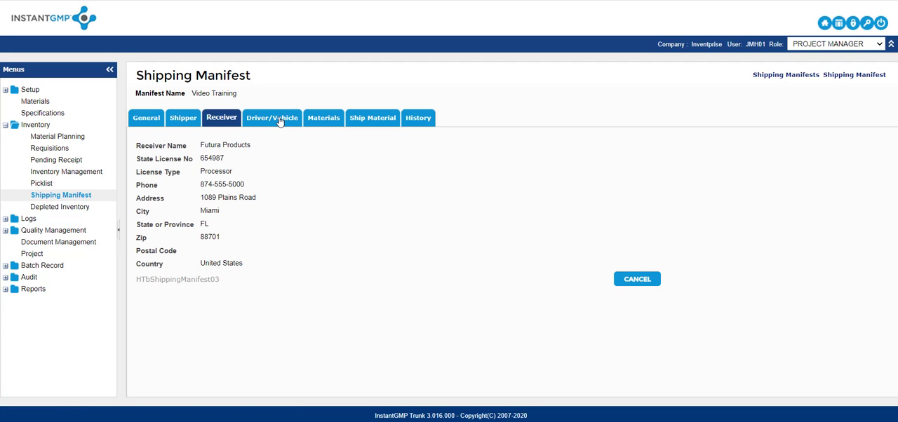
click(280, 119)
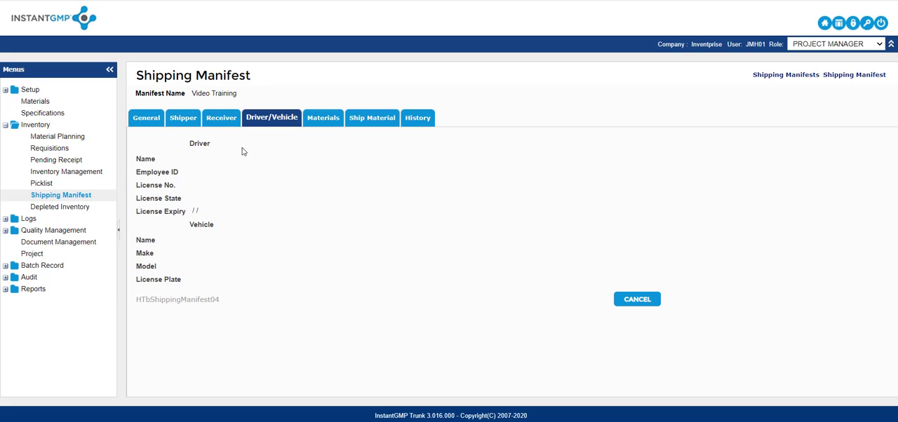
Start a new material record for the manifest and select Purified Protein, part 158 version 1.
click(319, 124)
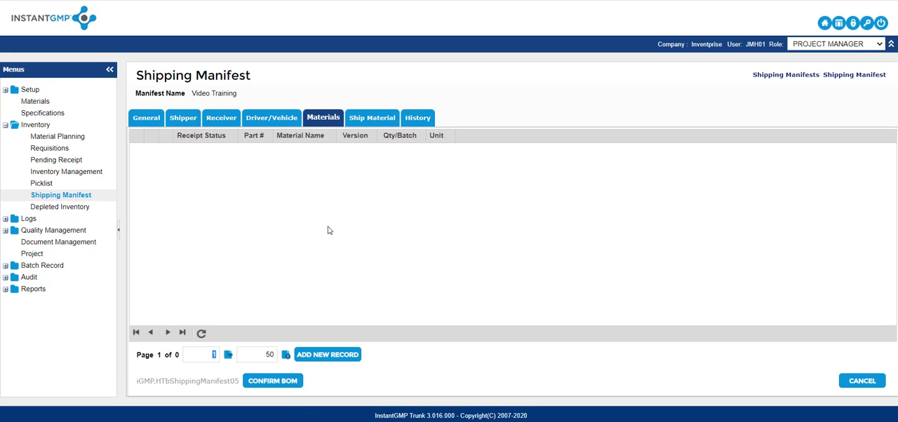
click(334, 356)
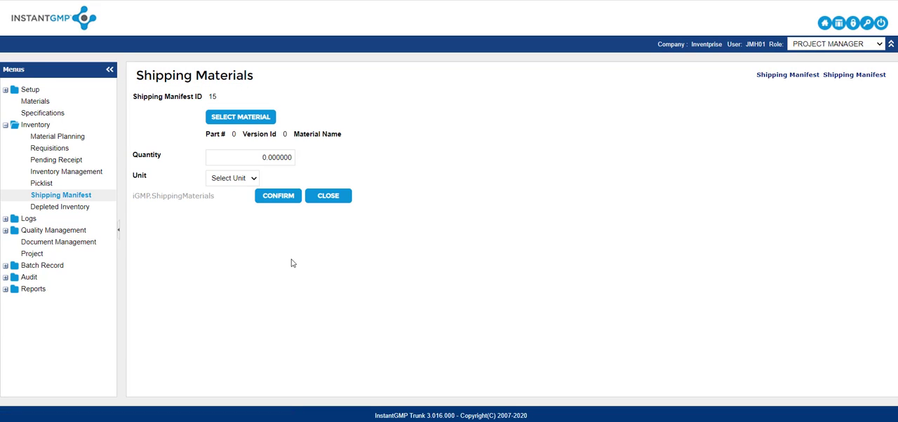
click(243, 116)
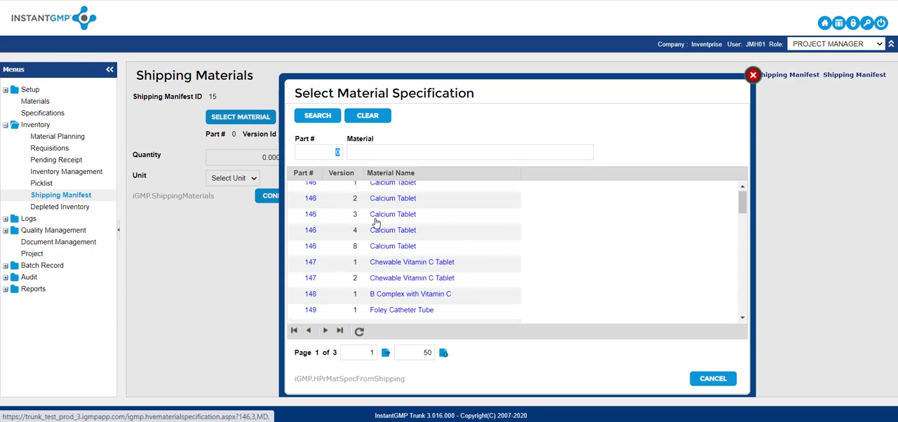
scroll(375, 222, down, 1)
scroll(375, 221, down, 2)
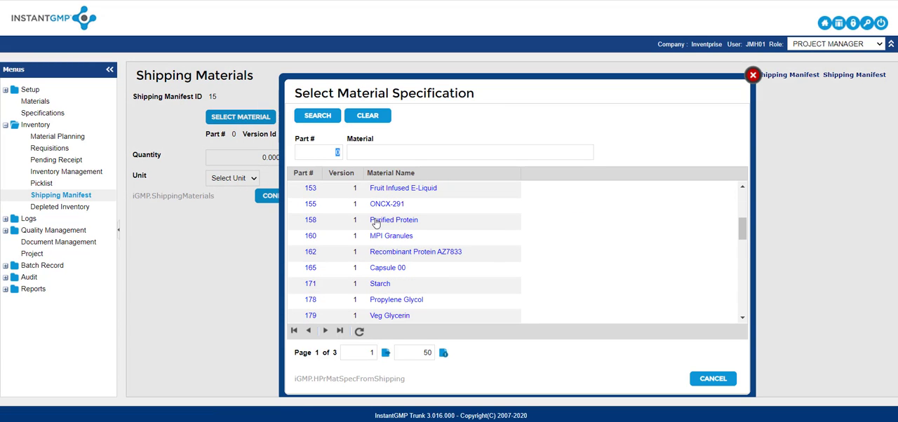
click(311, 220)
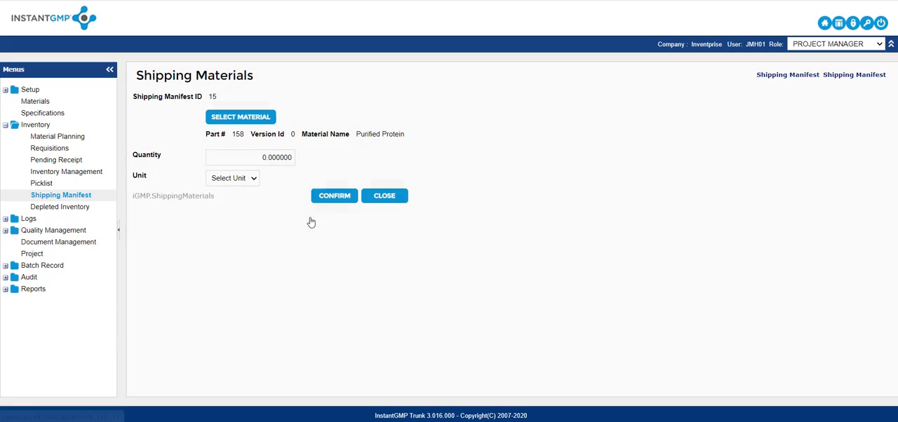
Set the Purified Protein quantity to 10 g and save the material record.
click(259, 155)
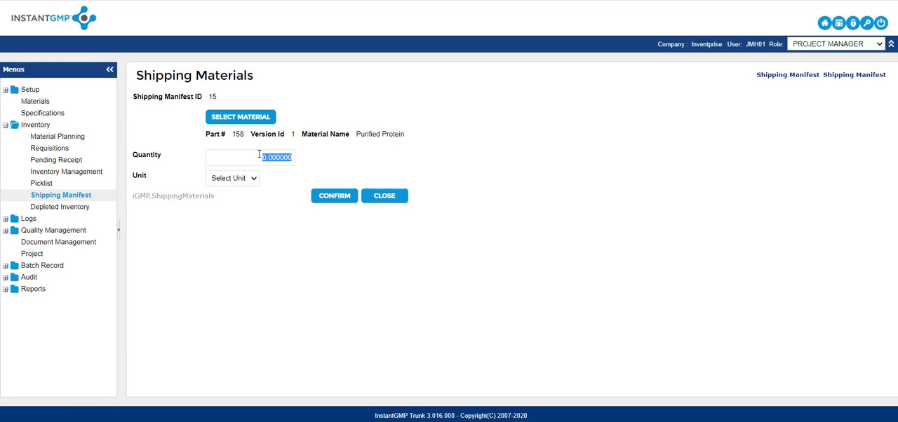
text(10)
click(252, 178)
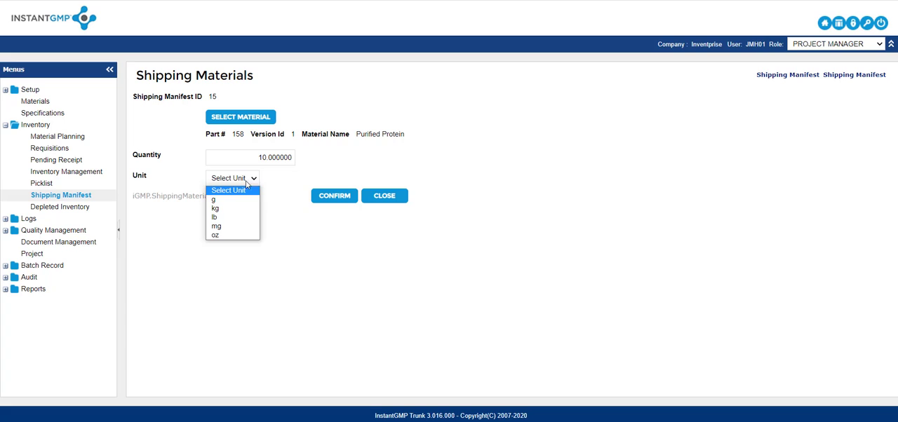
click(234, 199)
click(322, 199)
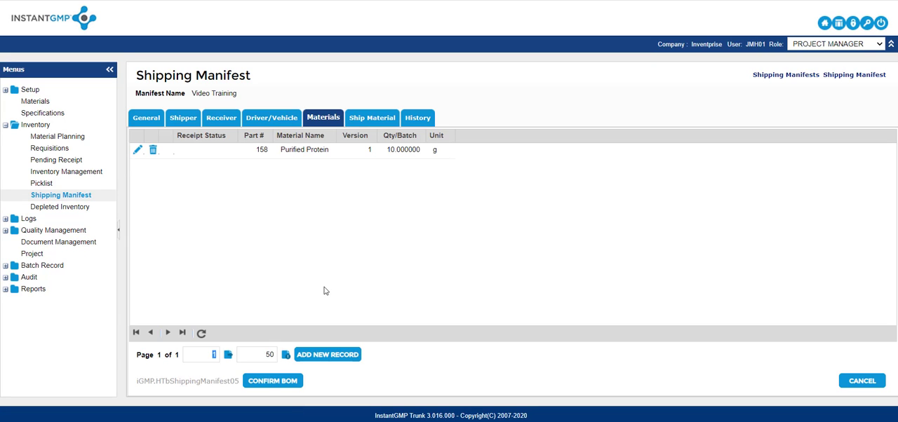
Add Chewable Vitamin C Tablet, part 147 version 2, to the manifest's materials with a quantity of 10 g.
click(327, 361)
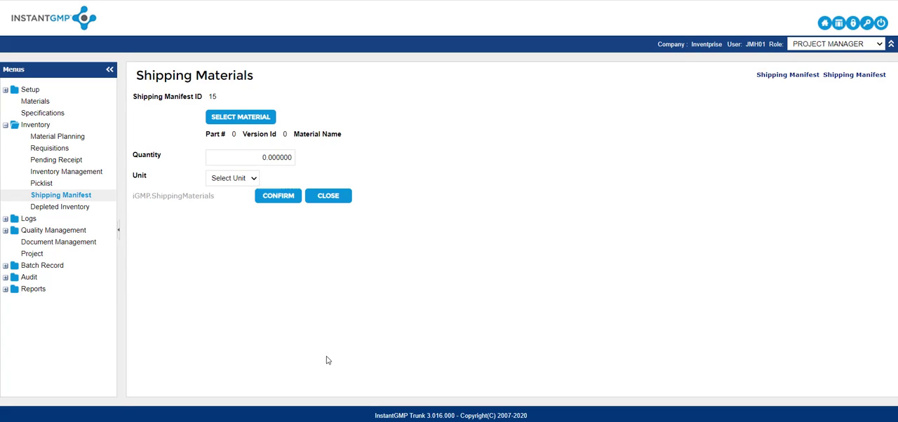
click(251, 122)
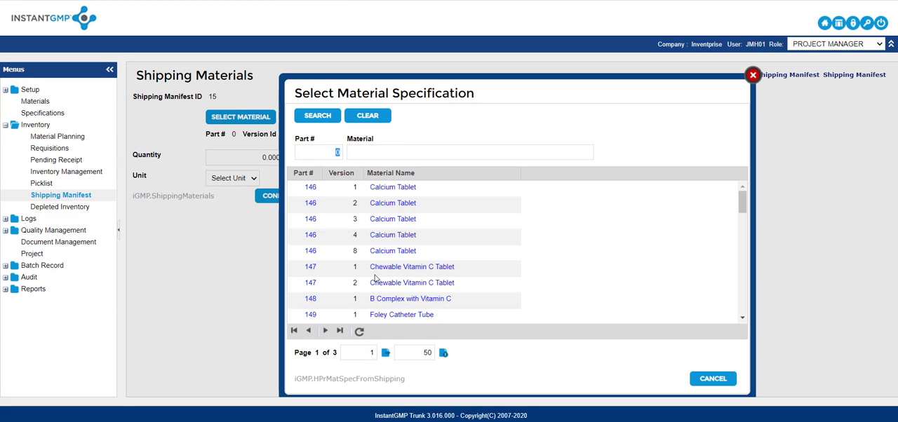
click(310, 283)
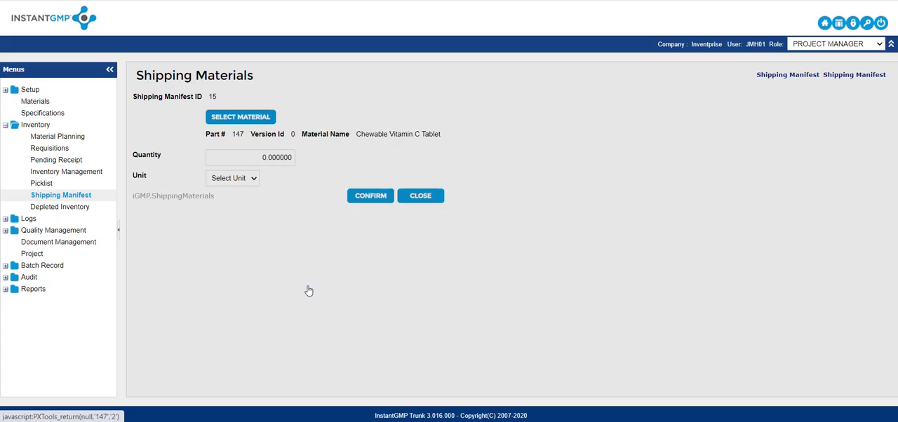
click(256, 161)
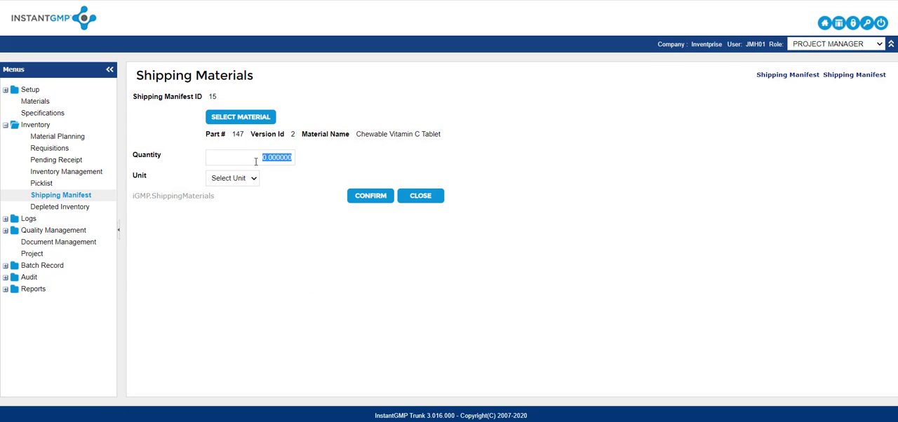
text(10)
click(255, 178)
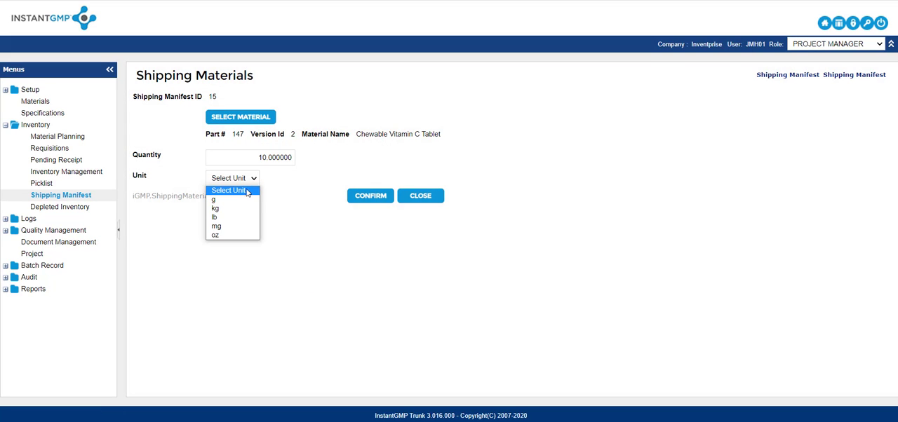
click(244, 200)
click(370, 201)
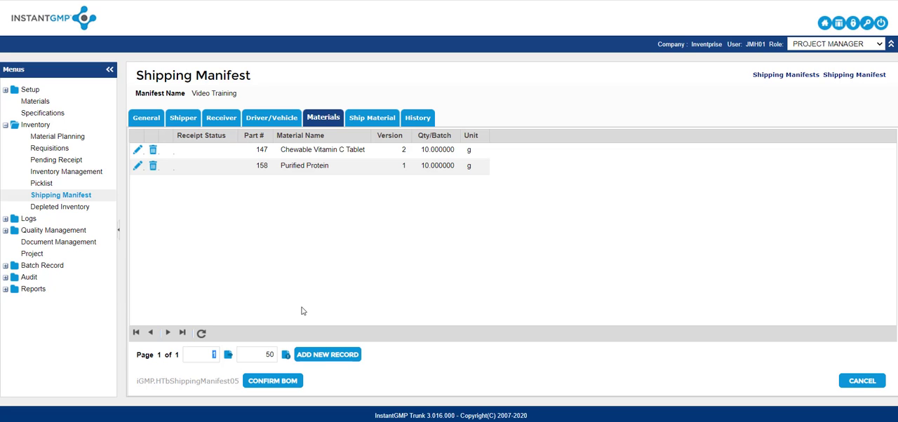
Confirm the manifest's bill of materials by signing with the account username and password.
click(281, 385)
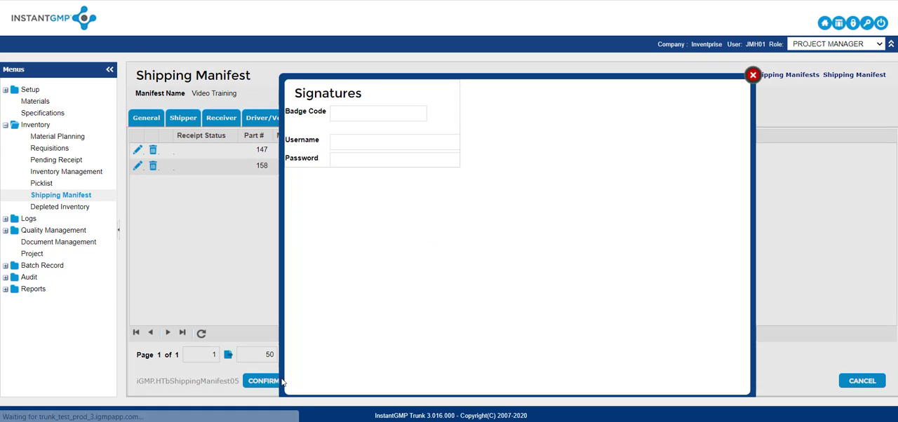
click(351, 138)
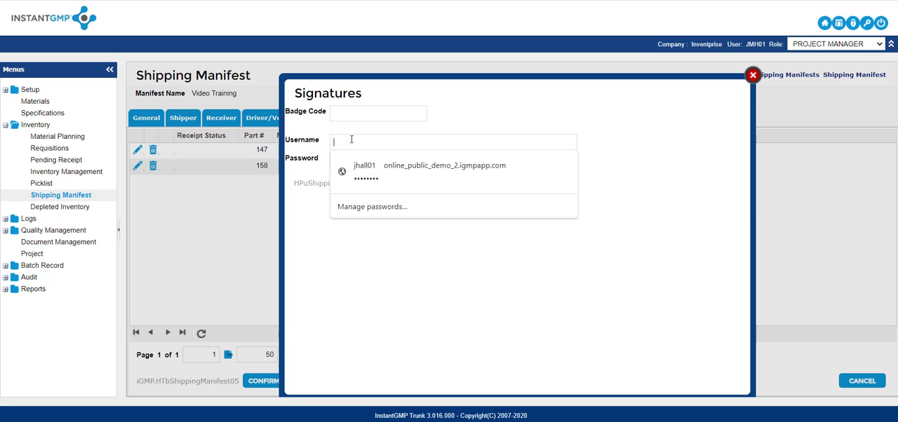
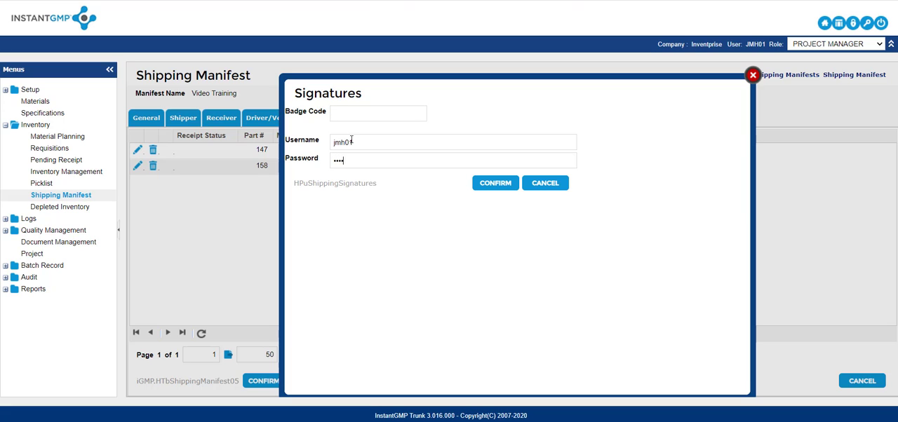
click(489, 184)
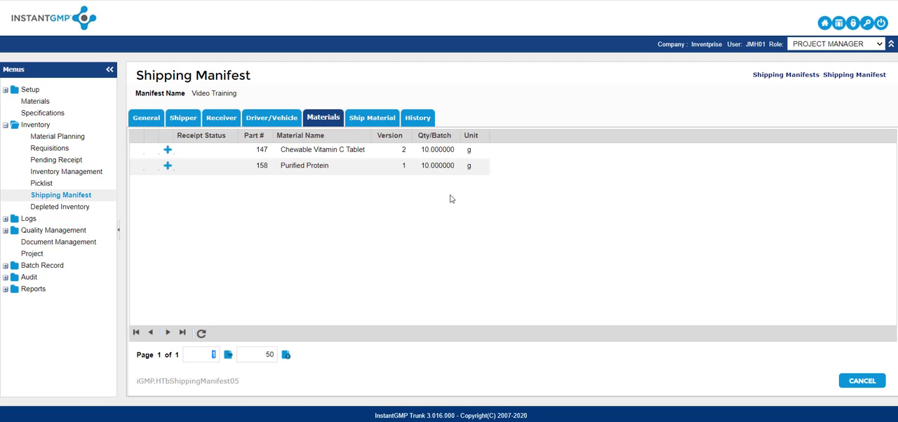
Add a receipt line for the Chewable Vitamin C Tablet and assign approved receipt 304 to it.
click(169, 151)
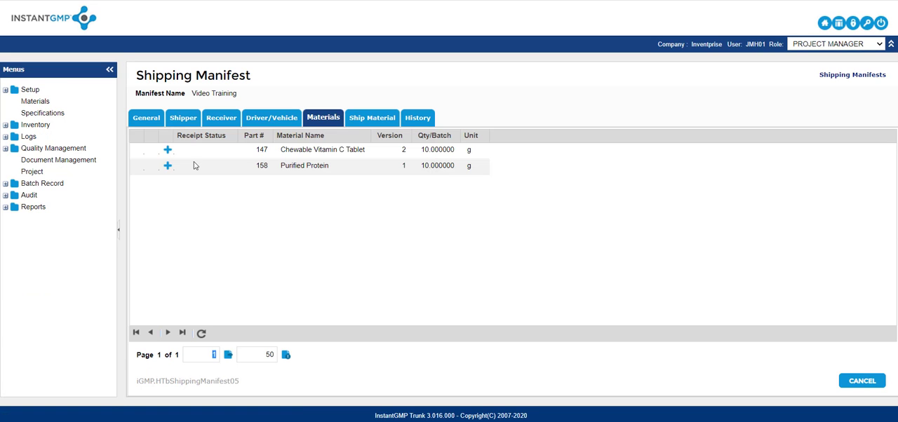
click(168, 150)
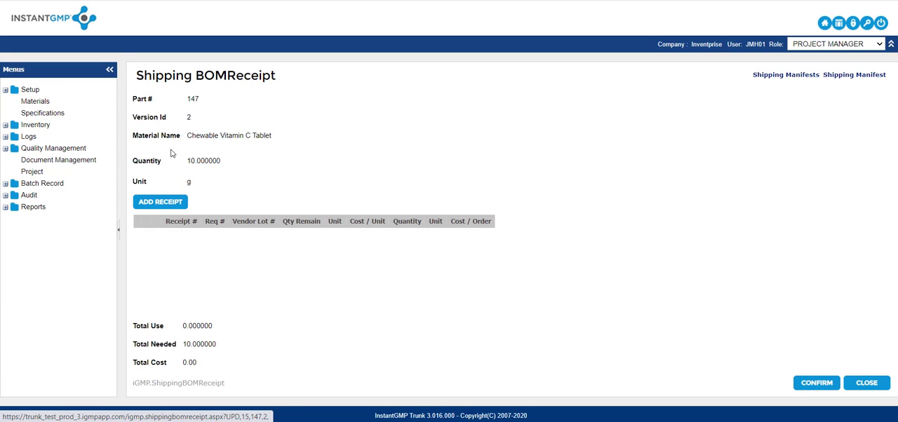
click(161, 202)
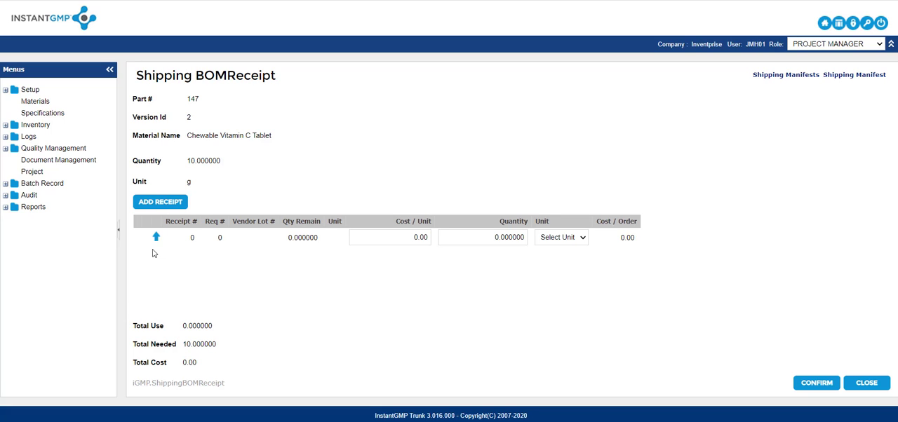
click(156, 238)
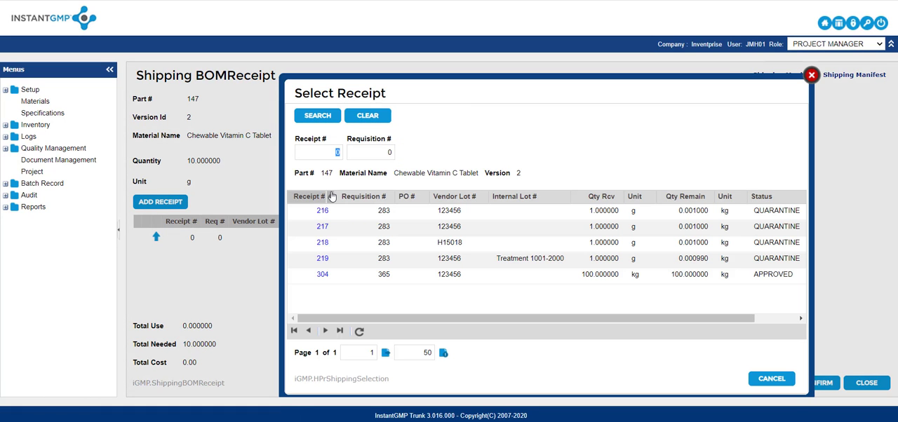
click(322, 274)
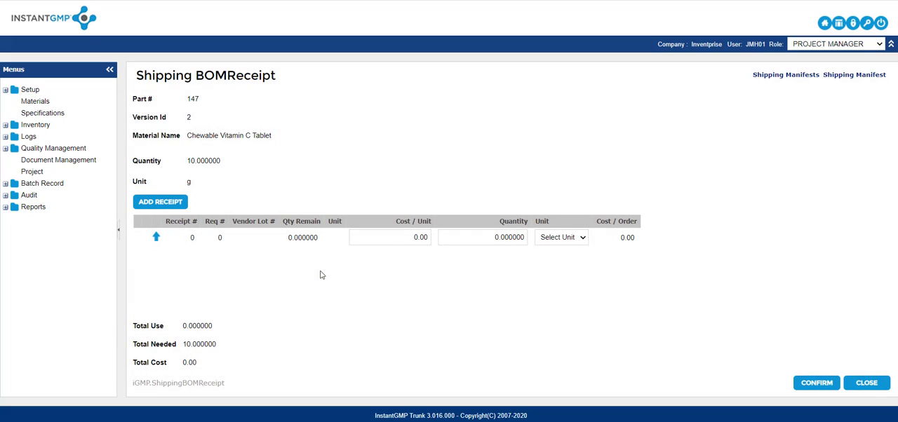
Set receipt 304's cost per unit to 10 and its quantity to 10 g, and confirm the receipt assignment.
click(401, 232)
text(10)
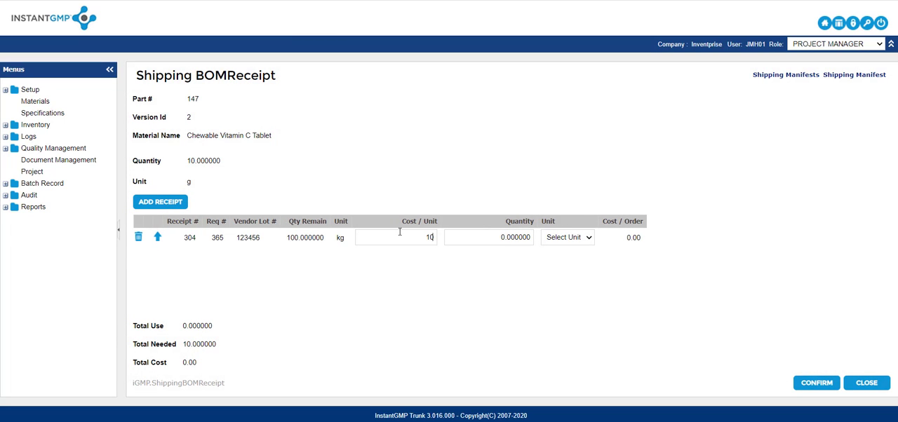
key(Tab)
text(1)
click(576, 240)
click(568, 260)
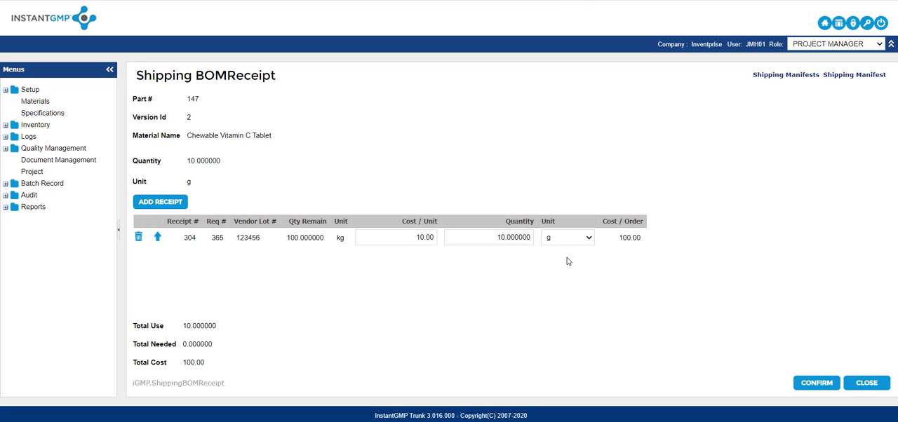
click(813, 384)
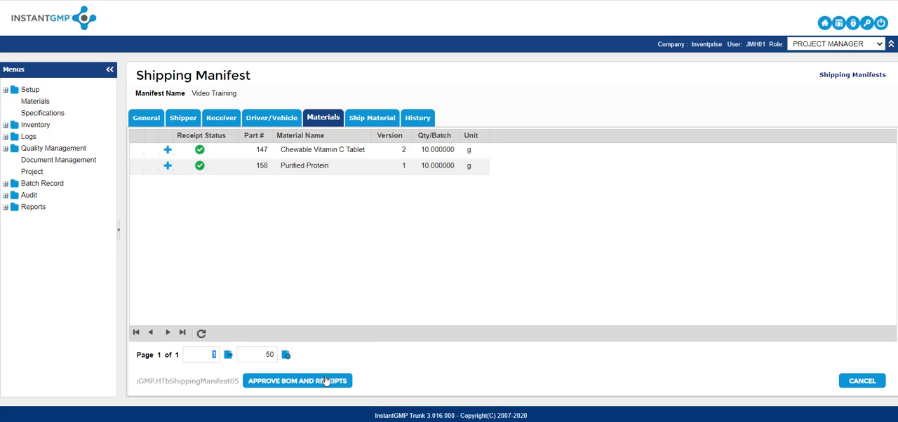
Approve the manifest's BOM and receipts by signing with the account username and password.
click(325, 381)
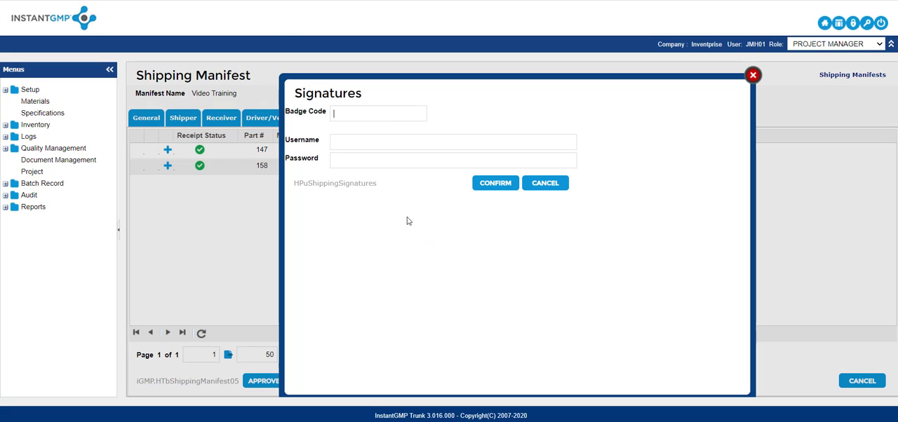
click(369, 140)
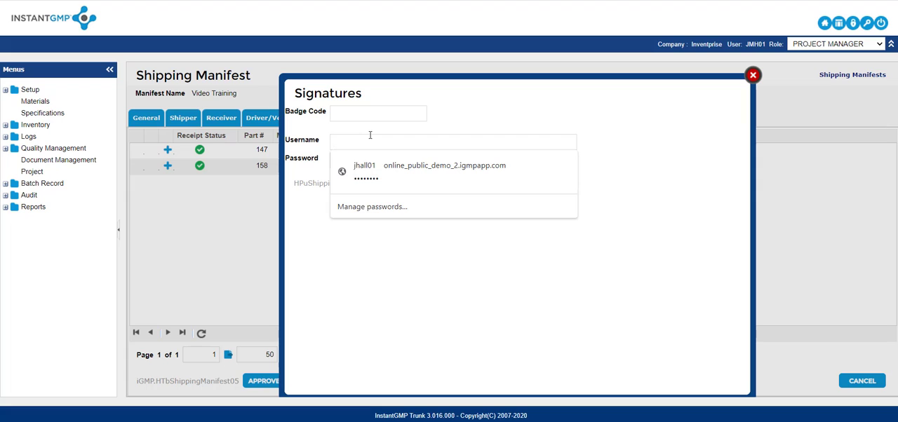
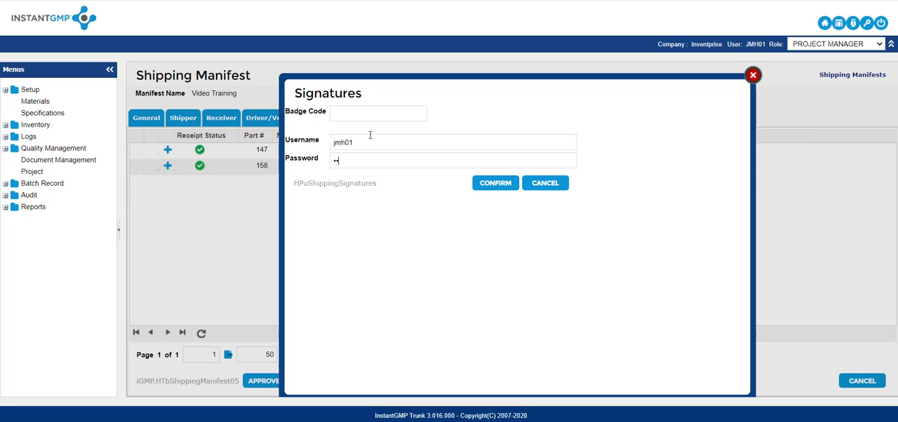
click(497, 184)
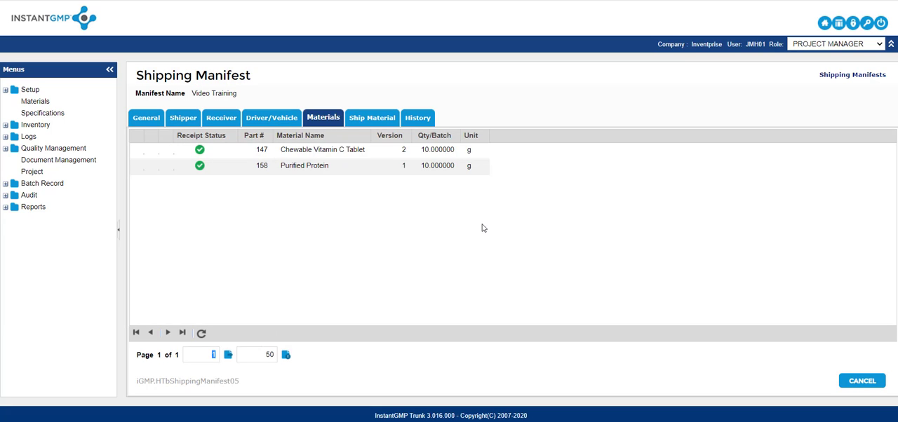
Dispense 10 g of Chewable Vitamin C Tablet from receipt 304 for shipping, signing with the account username and password.
click(369, 121)
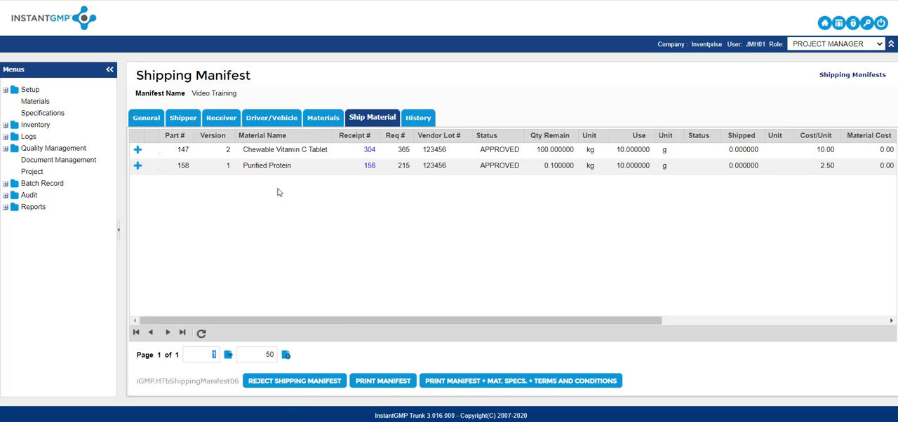
click(137, 149)
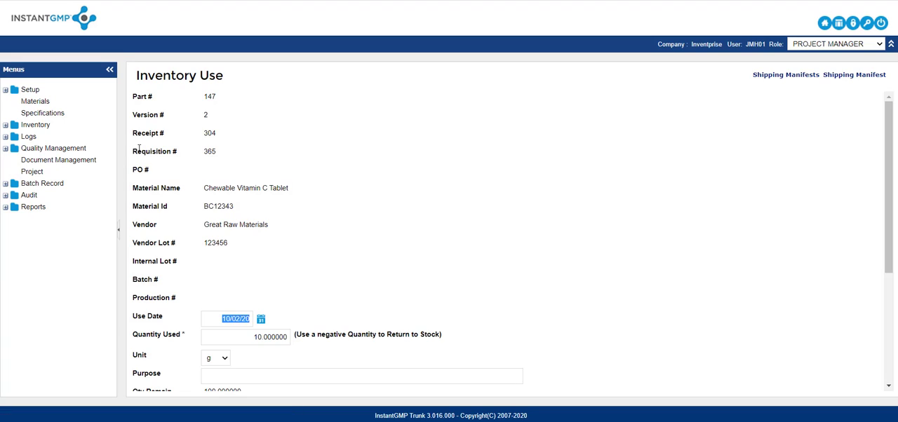
scroll(305, 231, down, 2)
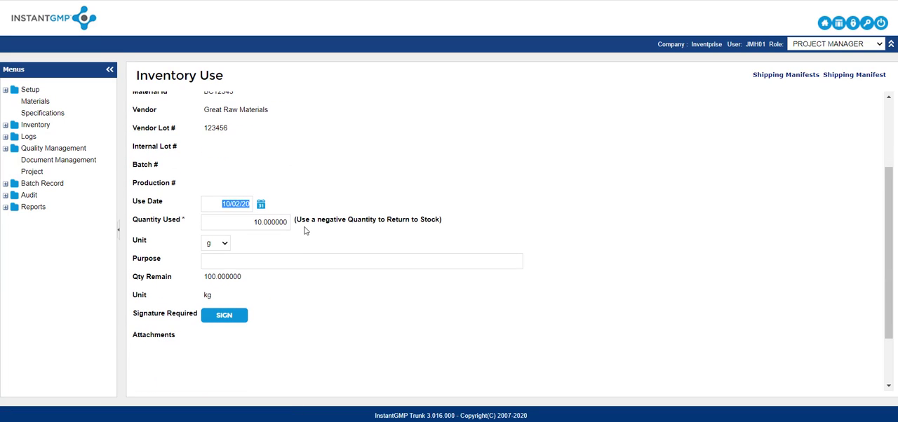
click(239, 317)
click(346, 139)
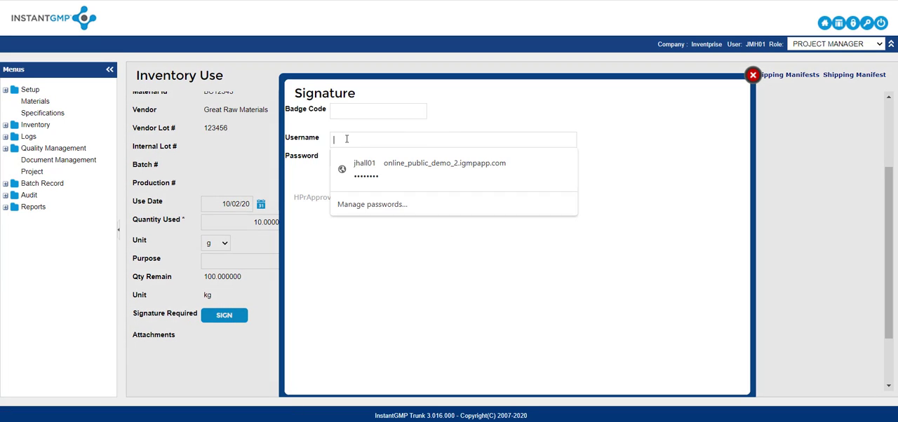
key(Tab)
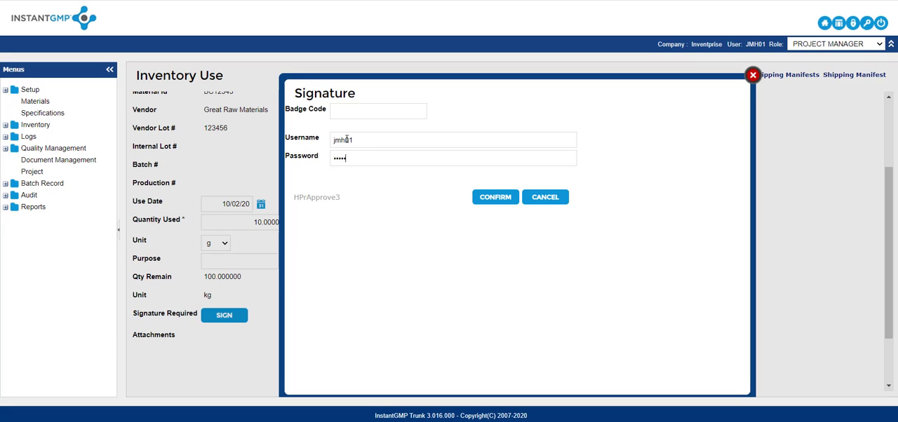
key(Return)
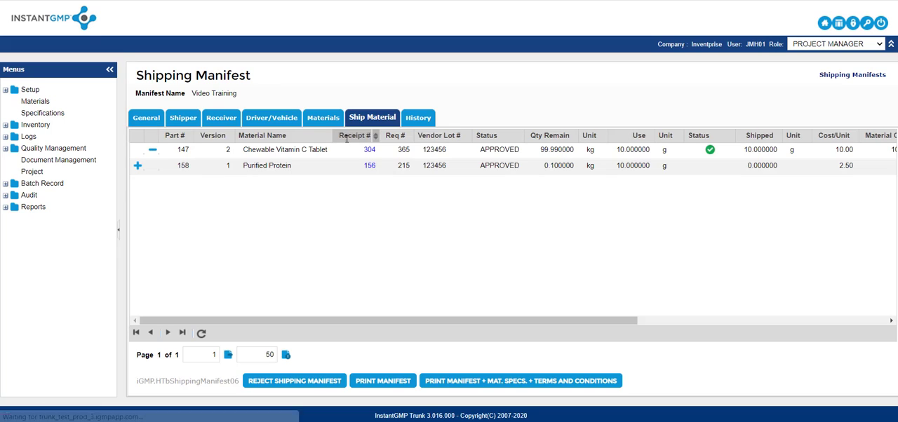
Dispense 10 g of Purified Protein from receipt 156 for shipping, signing with the account username and password.
click(137, 166)
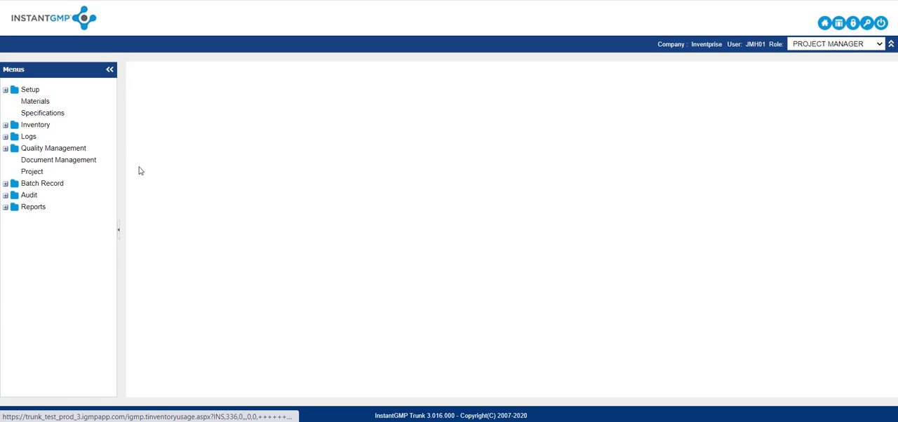
scroll(223, 280, down, 3)
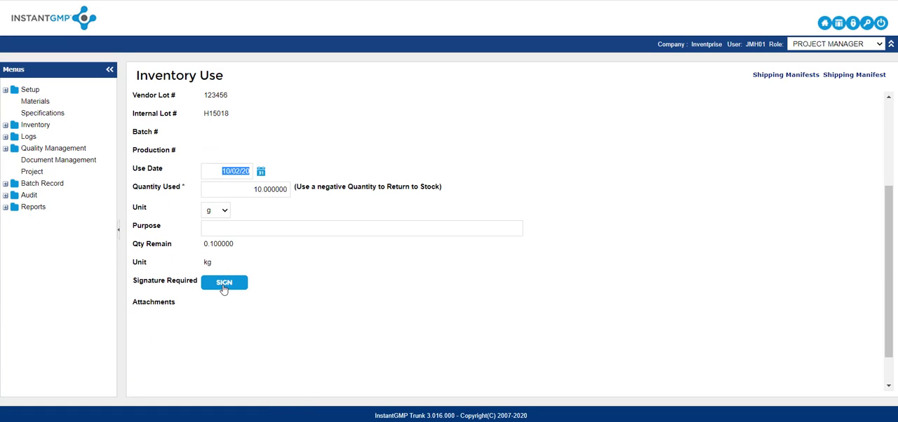
click(223, 284)
click(366, 143)
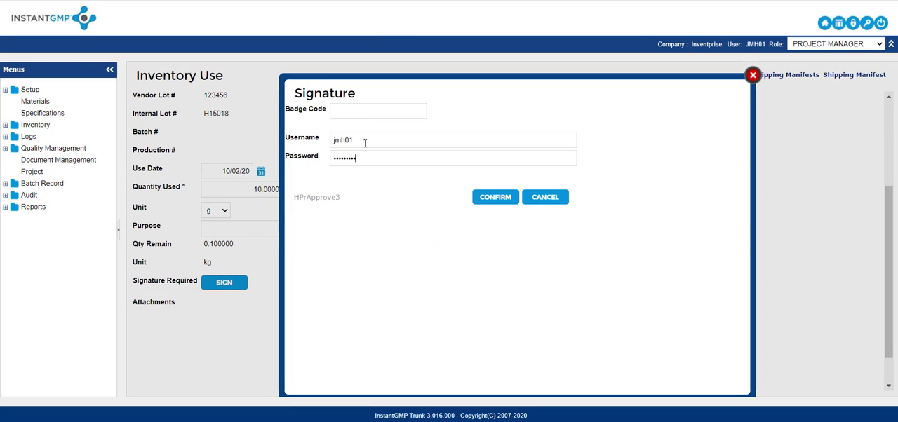
key(Return)
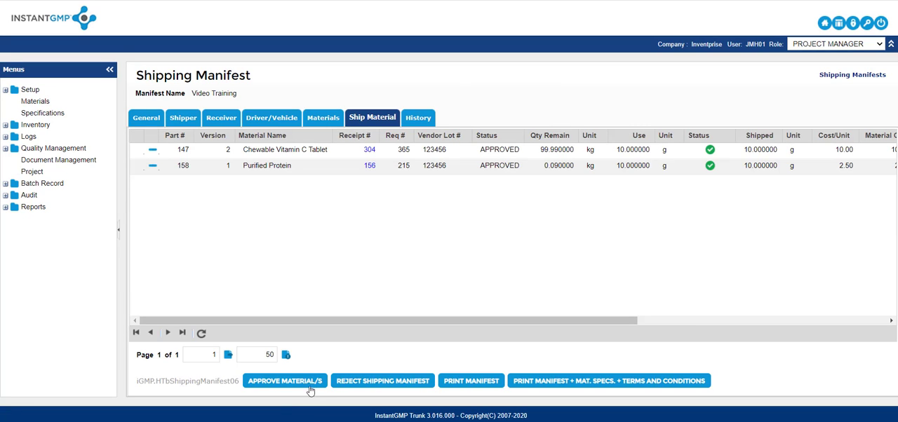
Generate the printable manifest with material specifications and terms and conditions, and look through its pages.
click(553, 381)
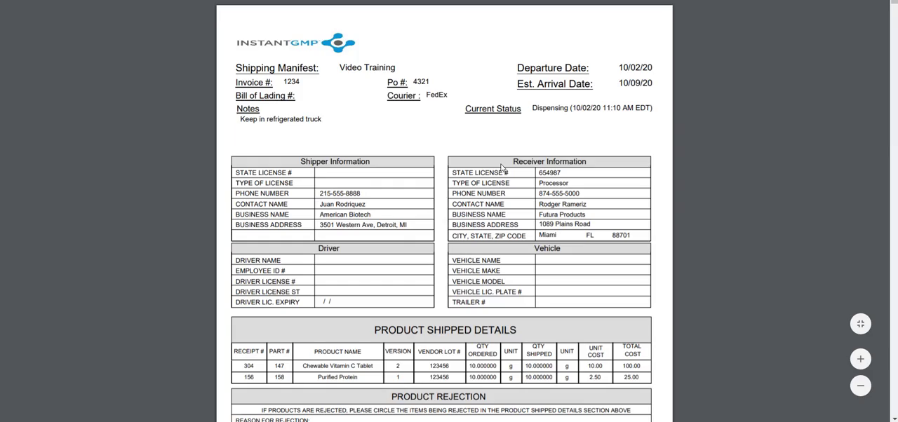
scroll(501, 168, down, 1)
scroll(502, 168, down, 9)
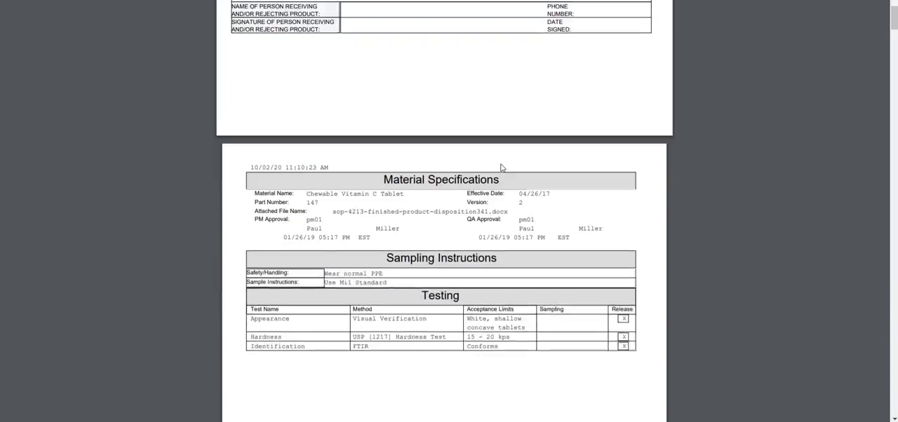
scroll(501, 169, down, 20)
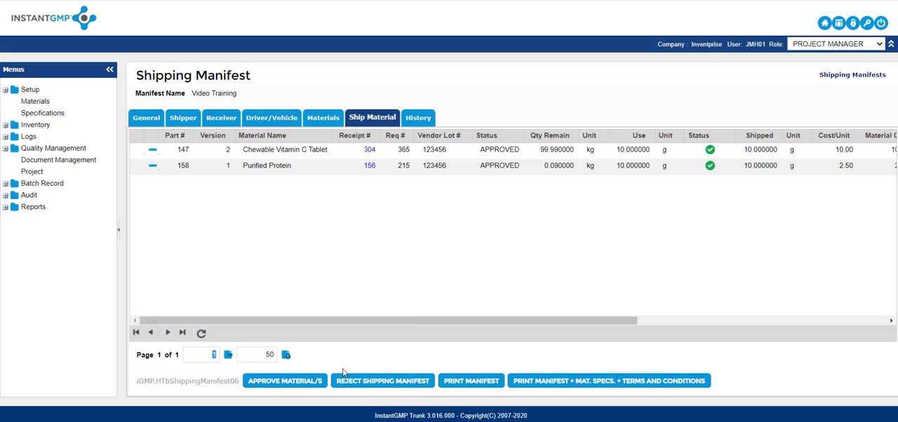
Approve the manifest's dispensed materials by signing with the account username and password.
click(294, 387)
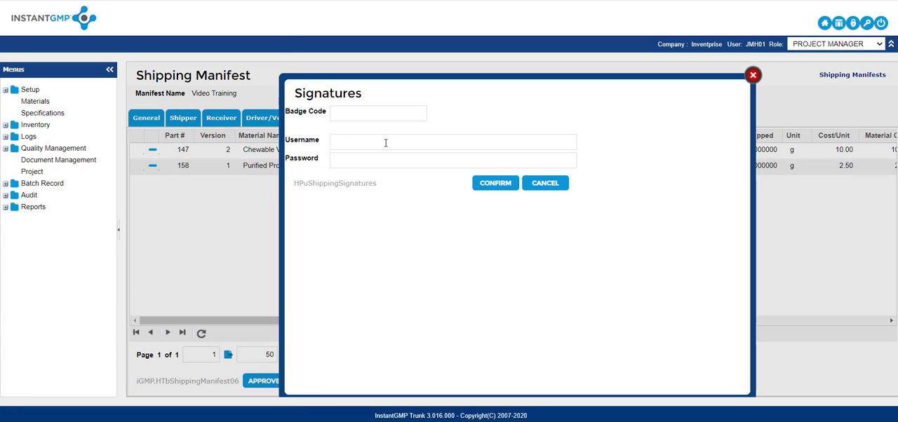
click(385, 143)
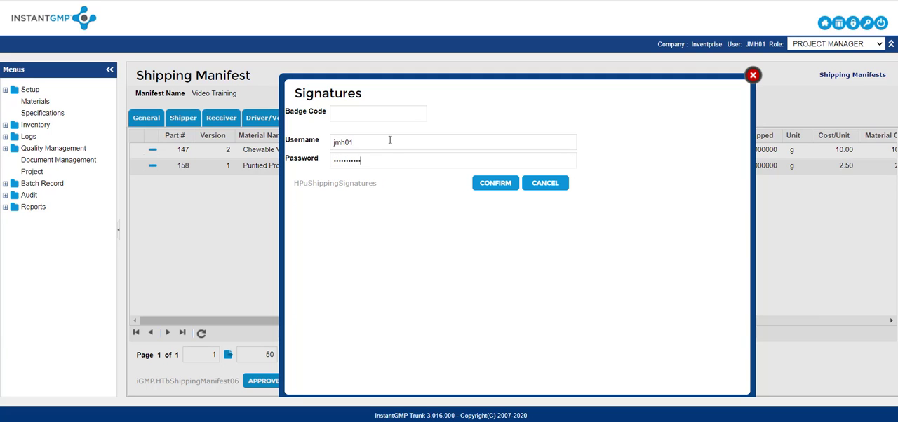
key(Return)
Confirm the shipment by signing with the account username and password, and open the manifest's history.
click(296, 385)
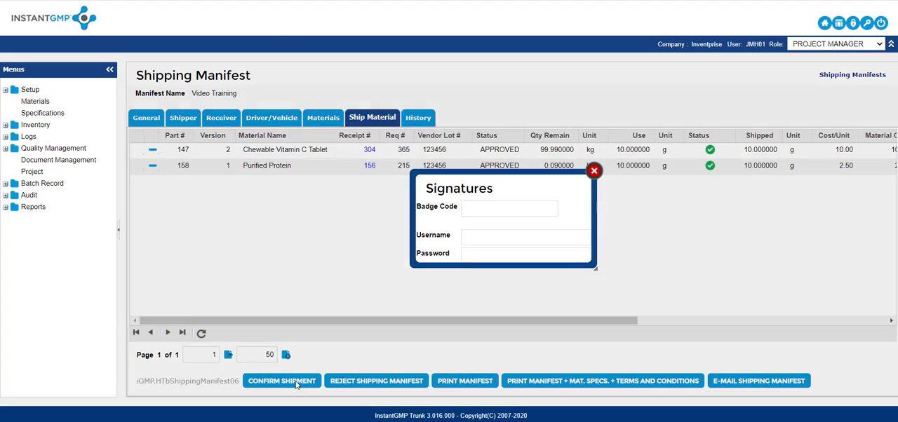
click(351, 140)
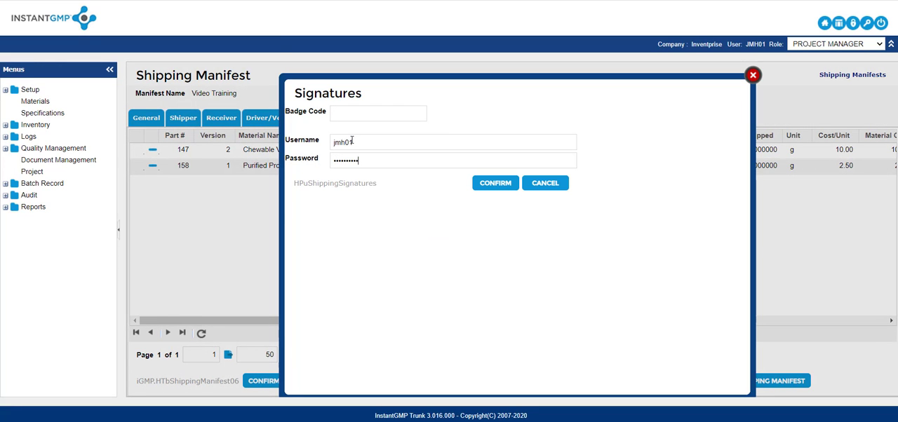
click(496, 185)
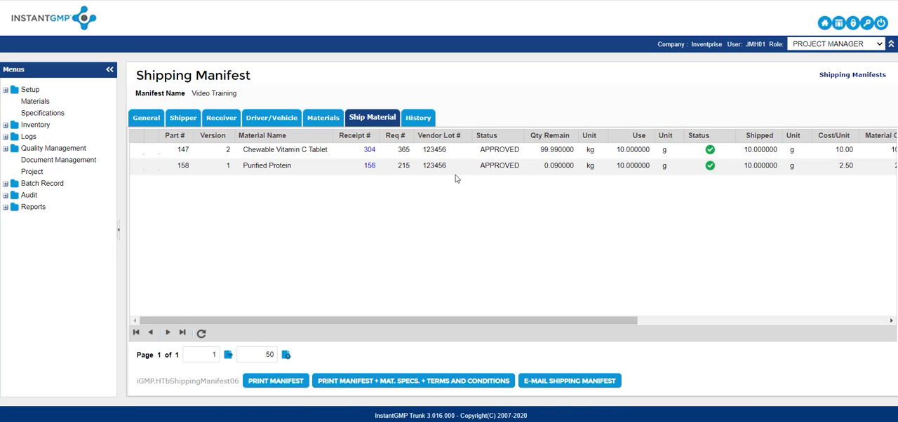
click(419, 117)
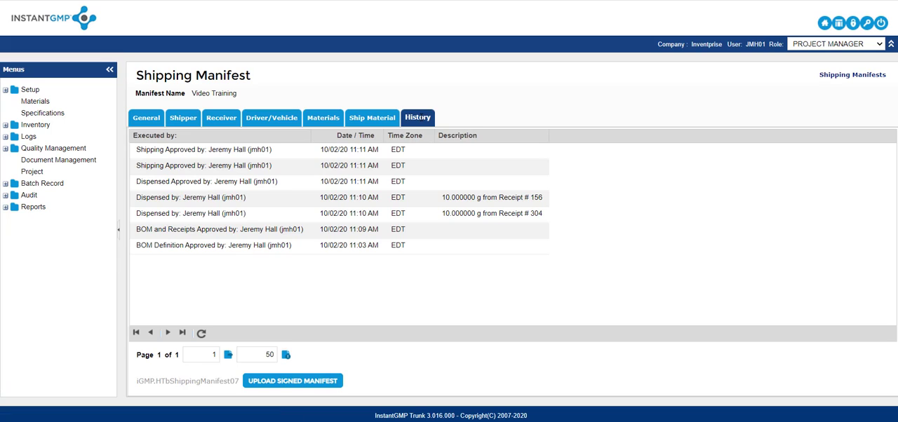